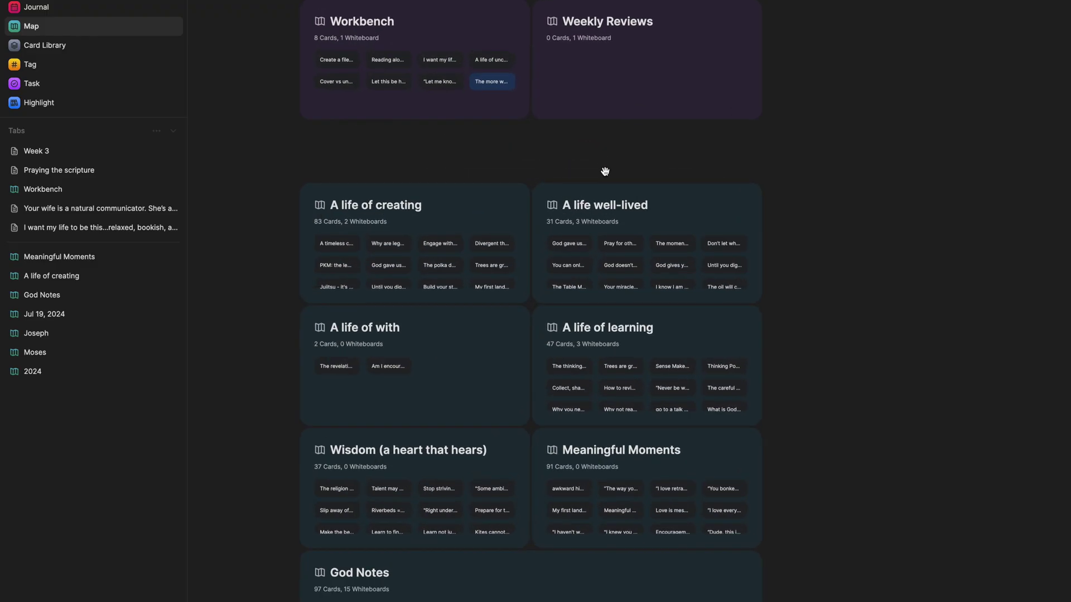
Select the A life of, Clarify and Augment (increase) cards, then clear the selection and pan right
scroll(603, 170, "down", 5)
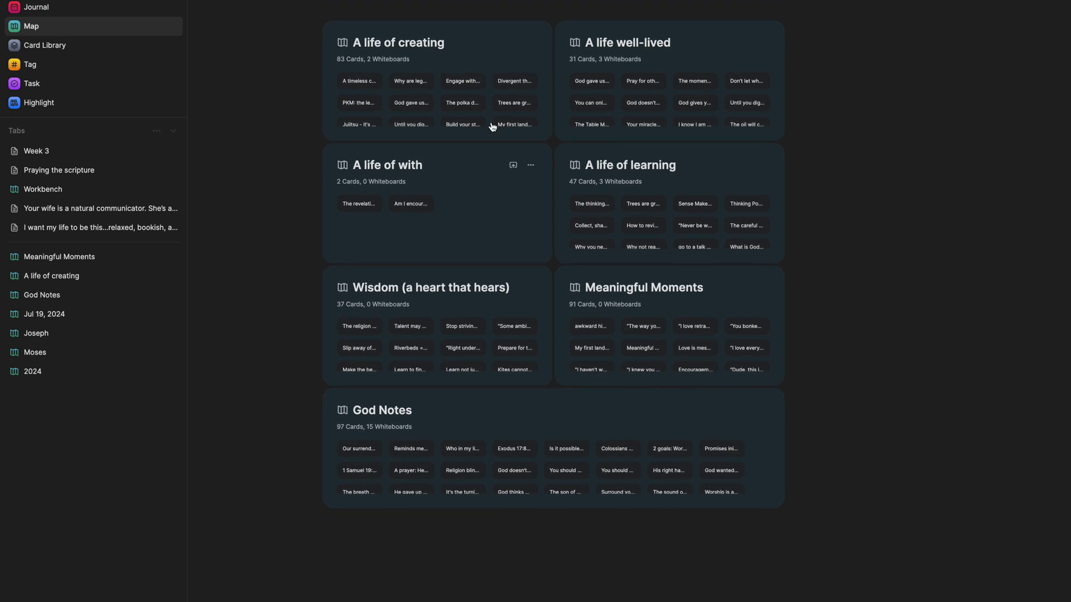
left_click(470, 196)
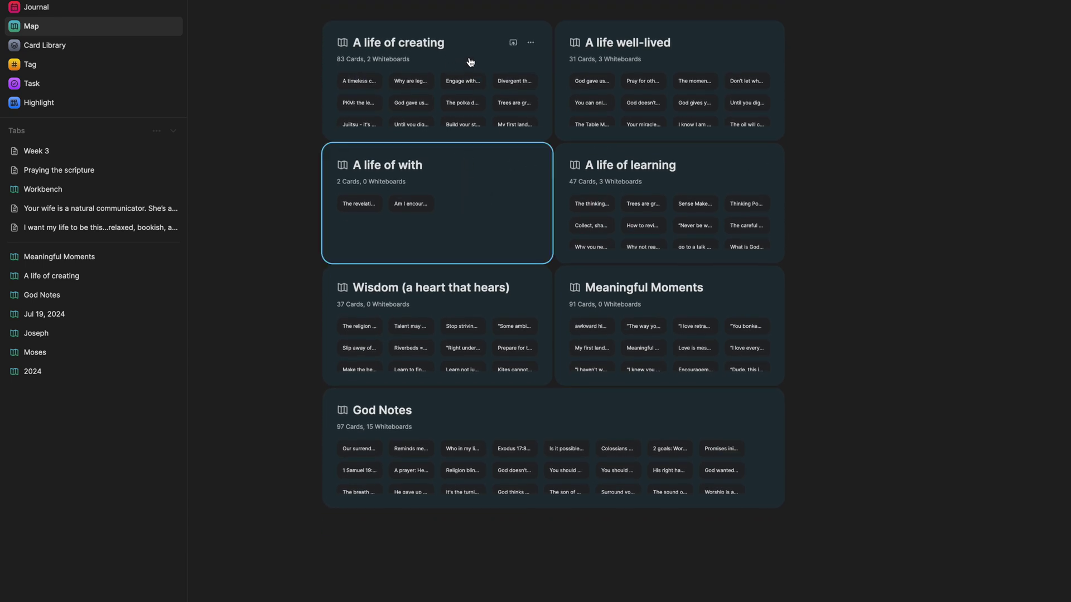
scroll(626, 186, "down", 3)
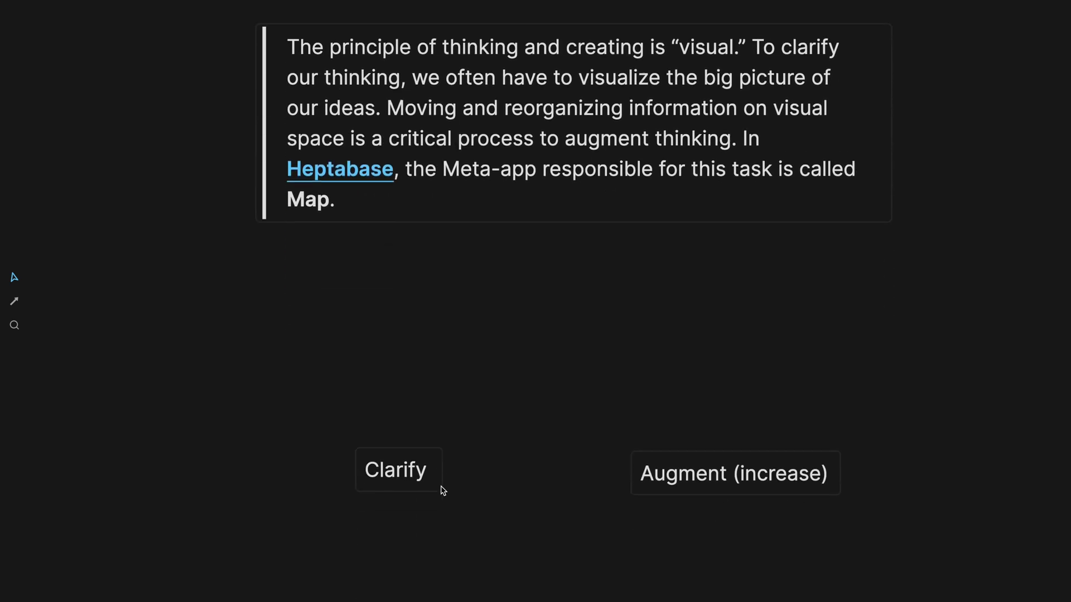
left_click(385, 462)
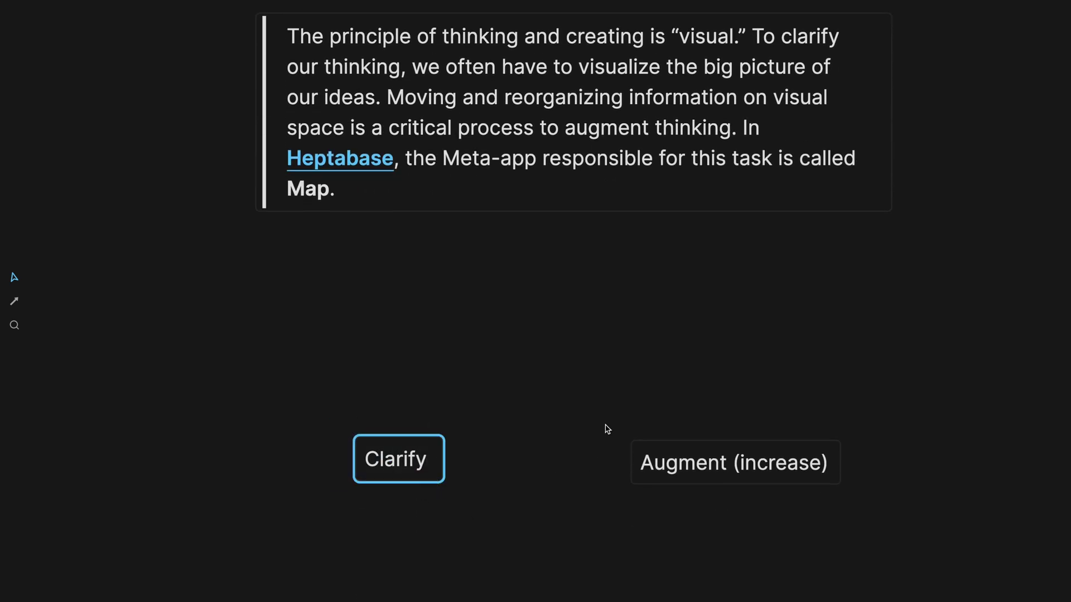
left_click(708, 475)
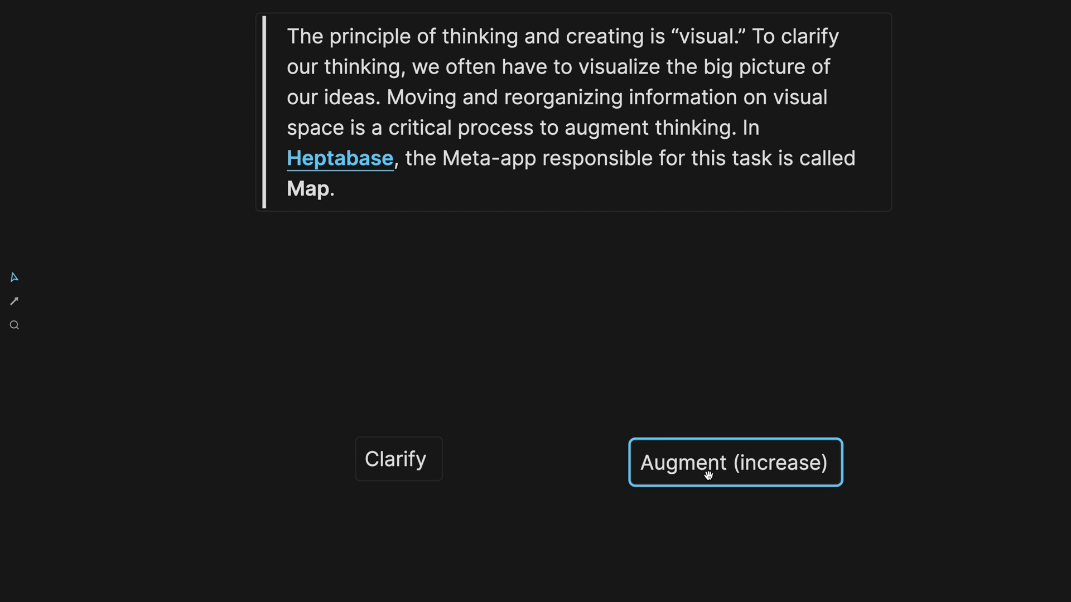
left_click(622, 533)
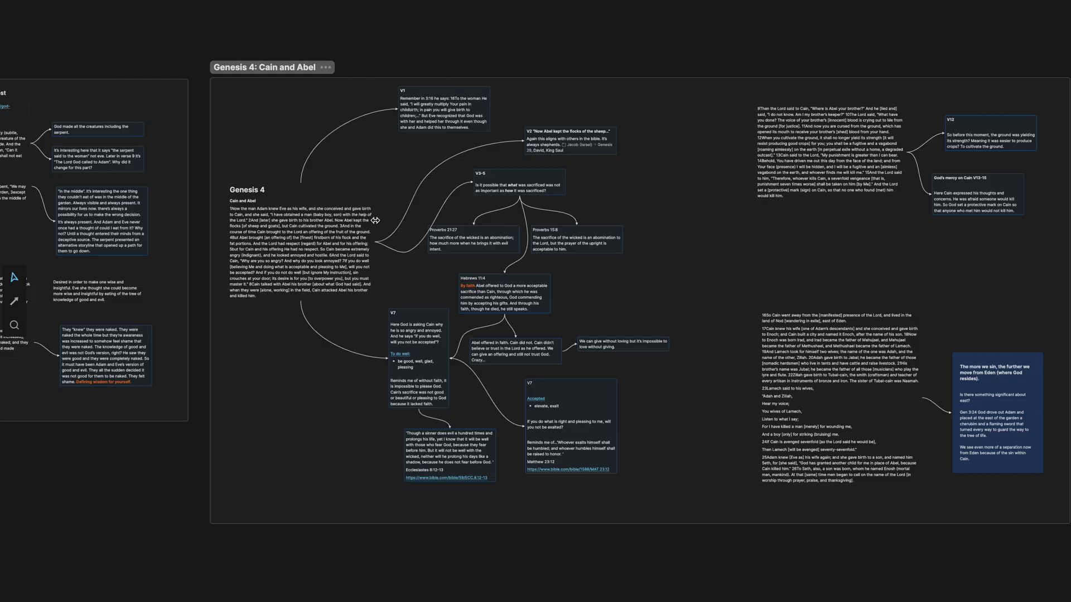
scroll(375, 220, "right", 5)
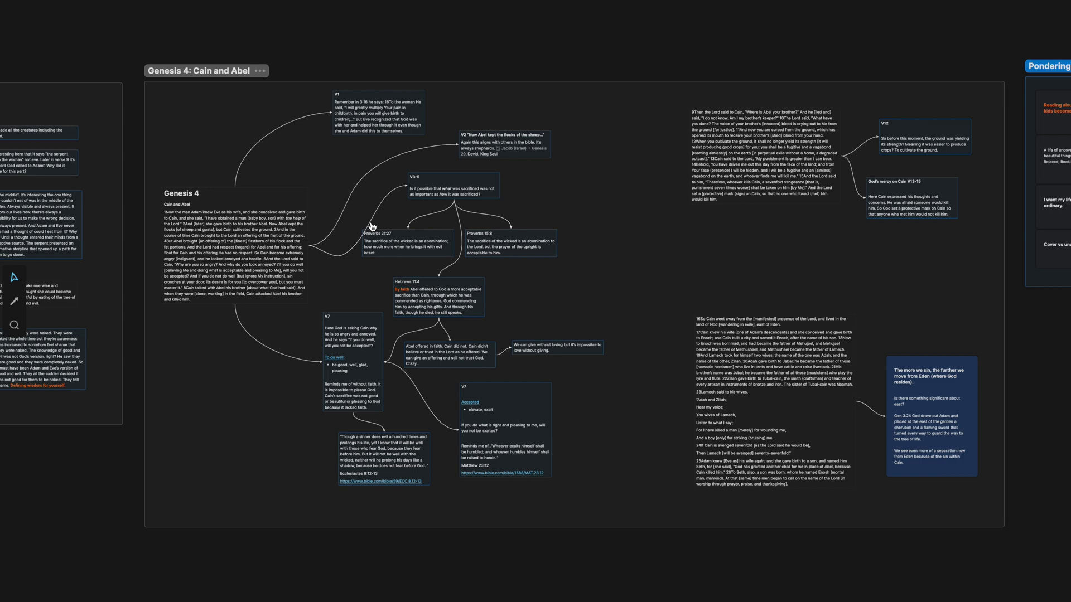
Zoom into the Genesis 4 card and pan across to its V7 verse notes
scroll(337, 196, "up", 5)
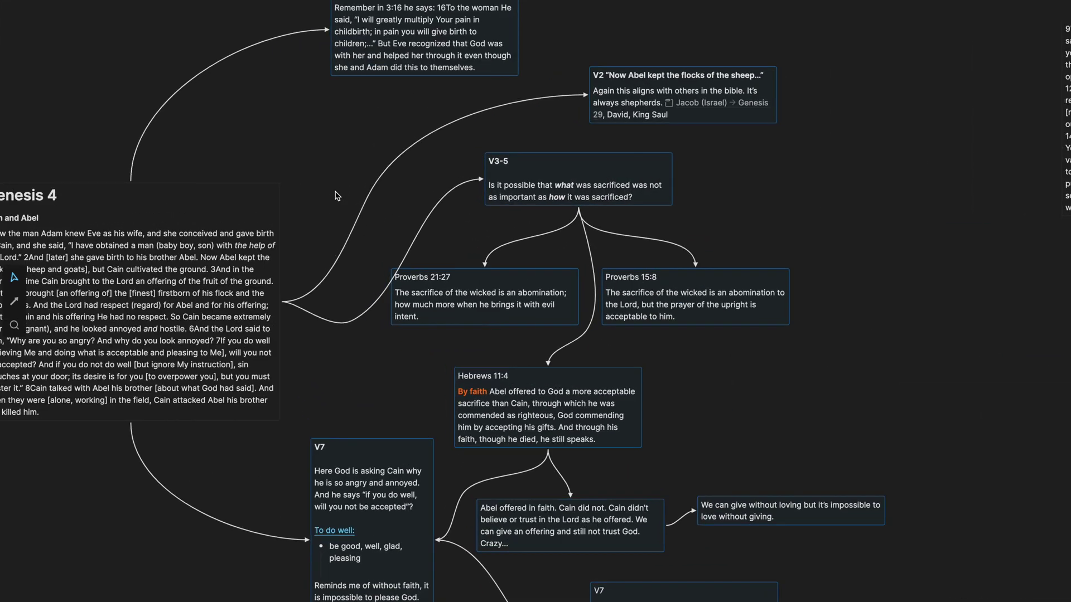
scroll(337, 195, "up", 3)
scroll(337, 195, "left", 3)
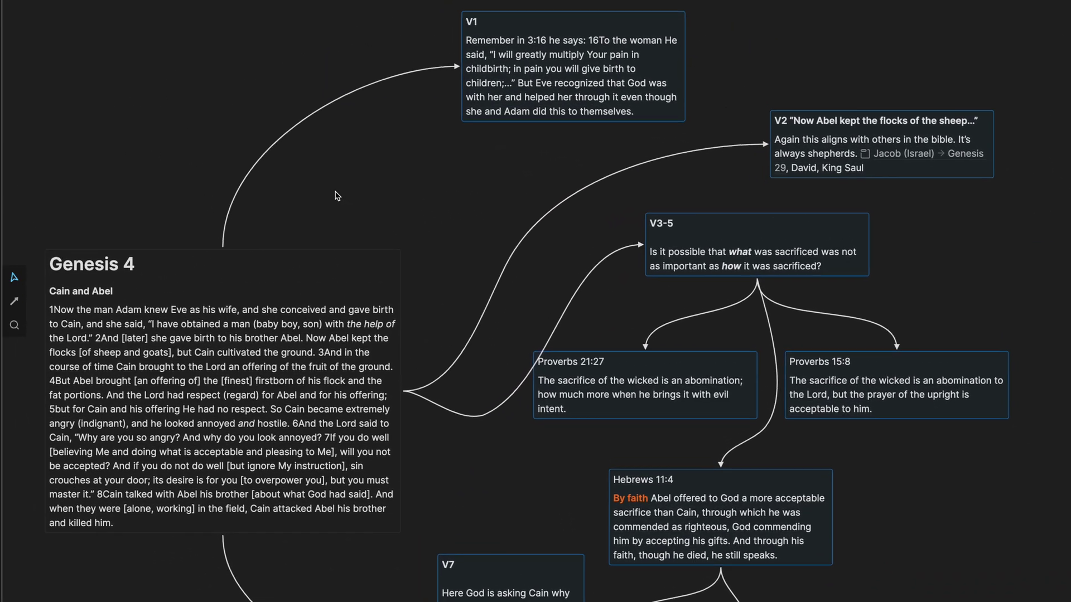
scroll(338, 195, "down", 5)
scroll(338, 195, "right", 2)
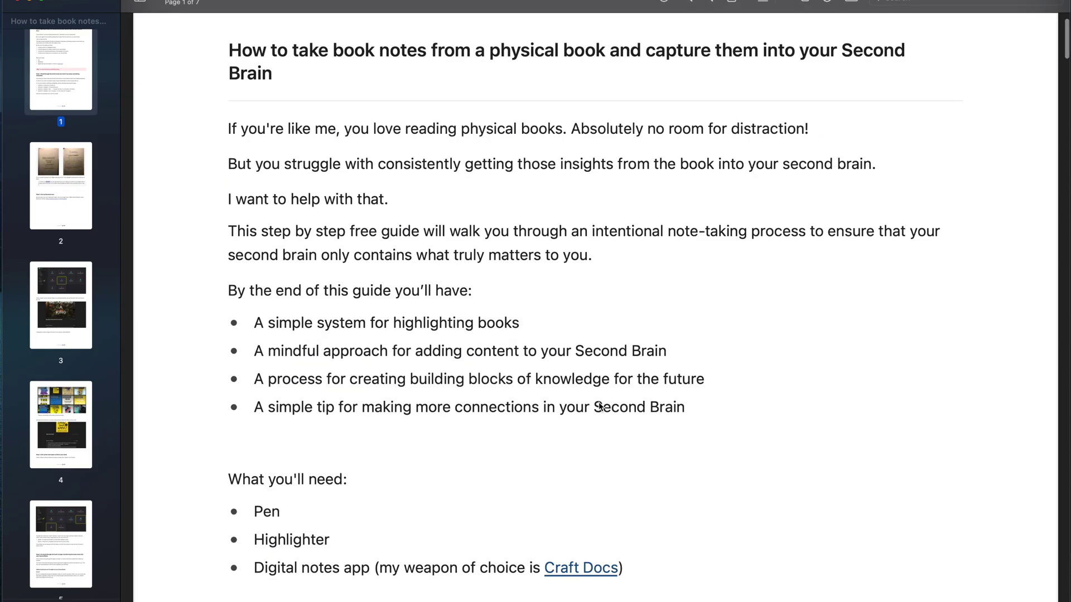
scroll(598, 406, "down", 15)
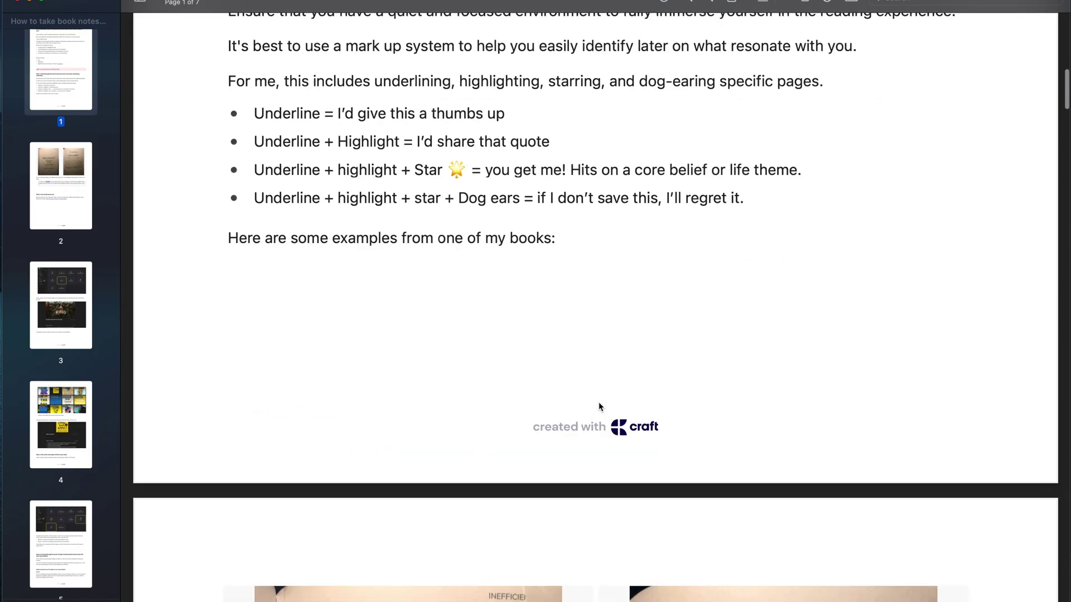
scroll(599, 406, "down", 17)
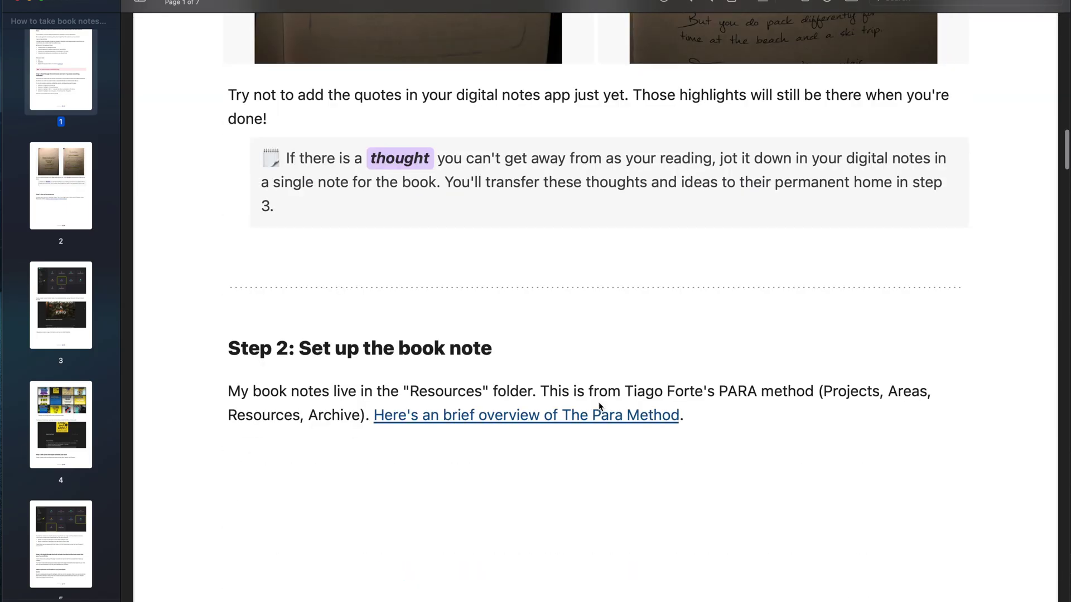
scroll(599, 406, "down", 16)
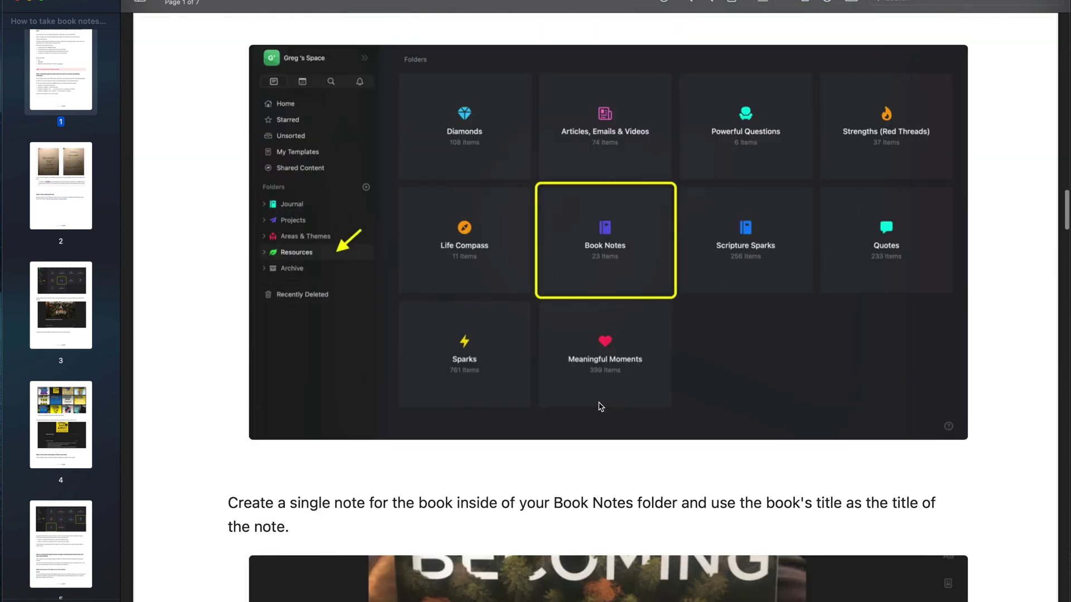
scroll(600, 406, "down", 15)
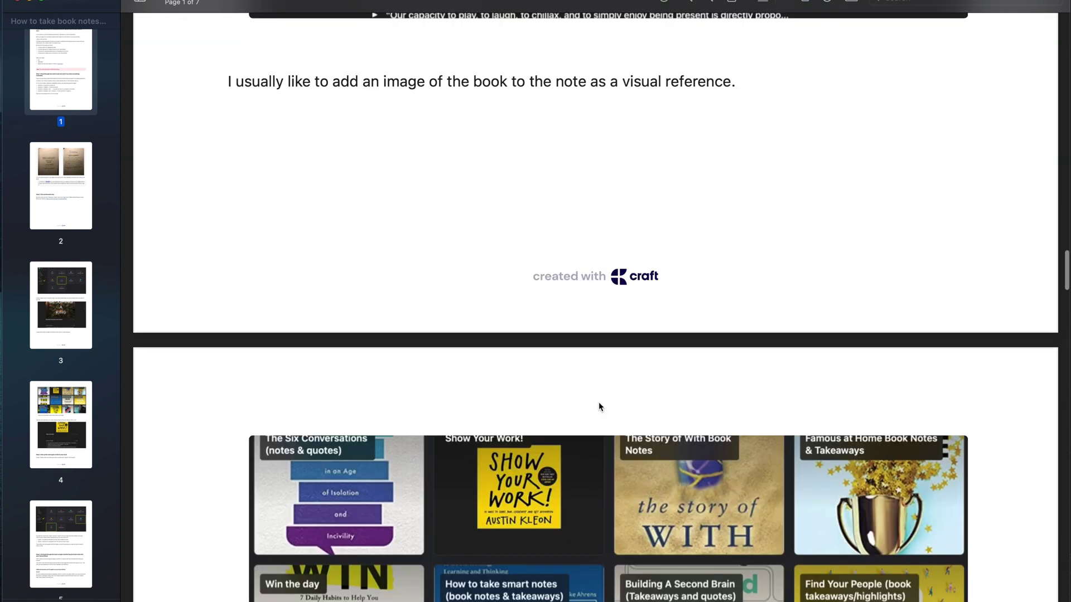
scroll(599, 406, "down", 16)
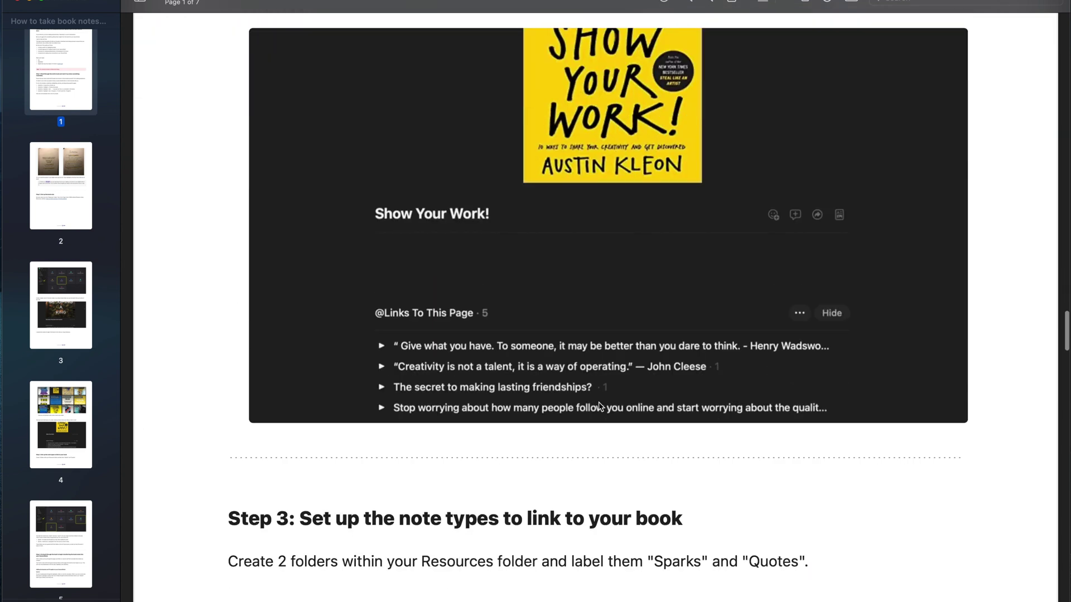
scroll(599, 406, "down", 16)
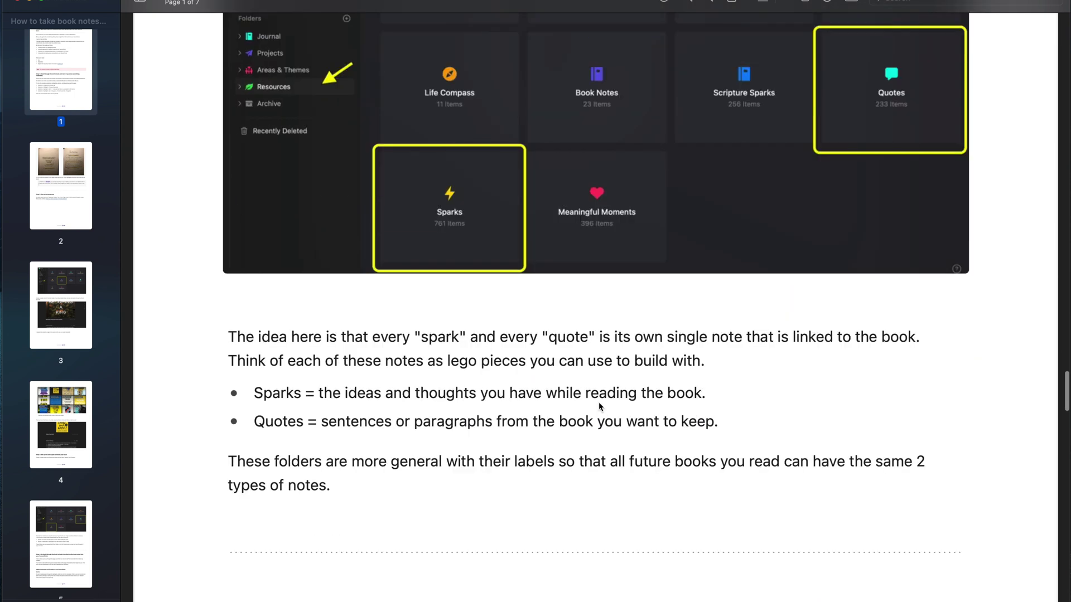
scroll(599, 407, "down", 16)
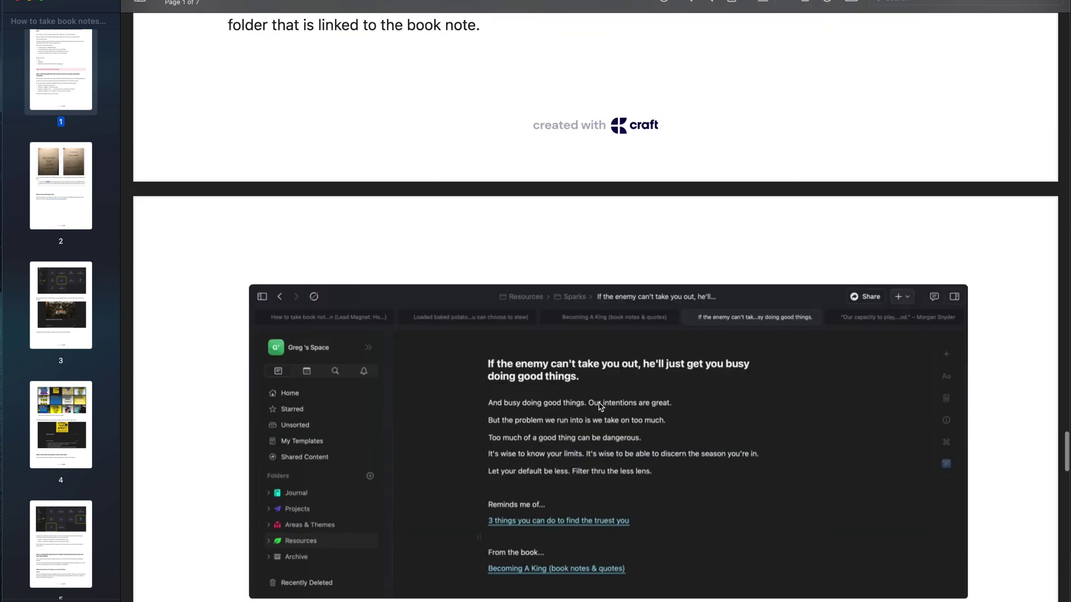
scroll(600, 406, "down", 16)
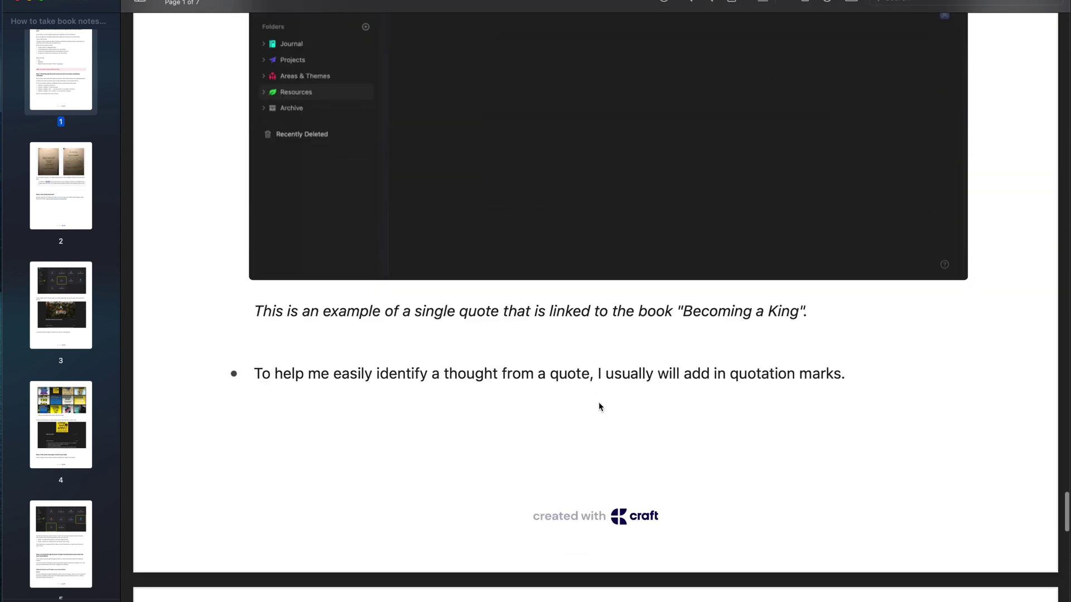
scroll(599, 407, "down", 16)
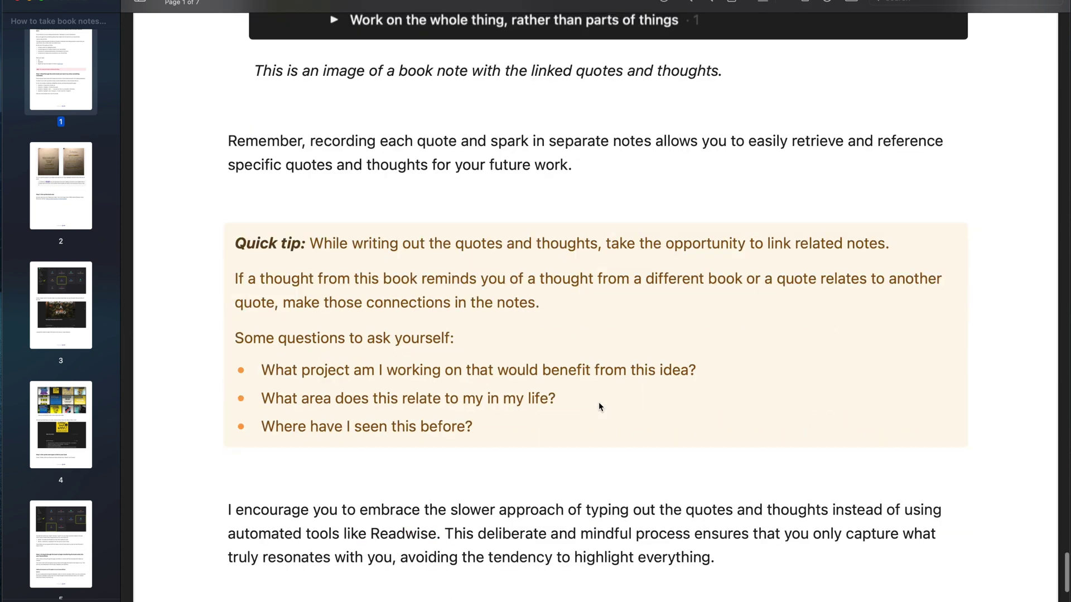
scroll(600, 406, "down", 8)
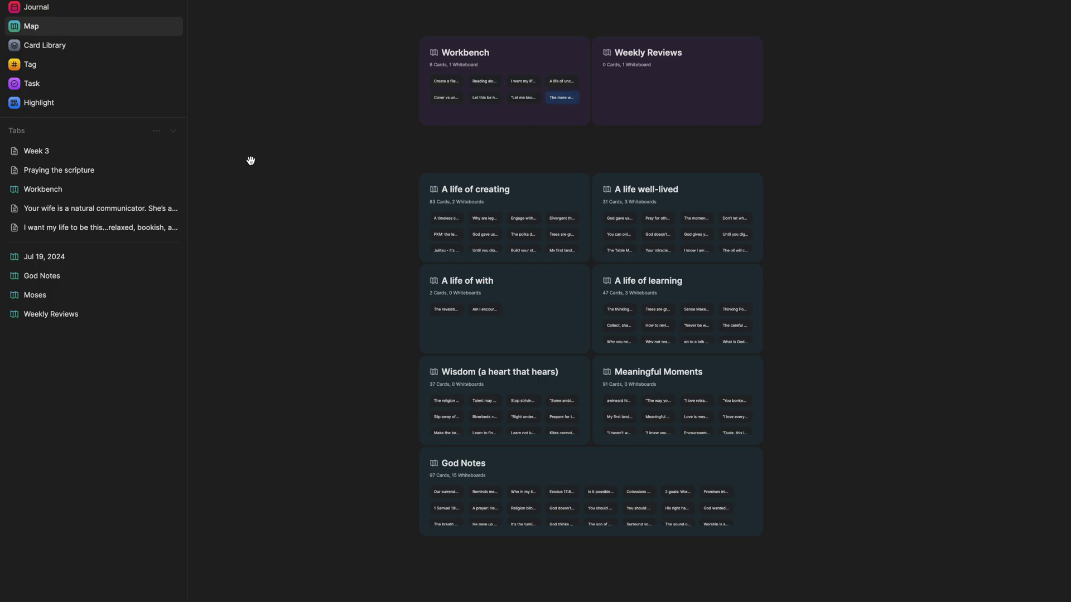
Return from the Card Library to the Map and open the God Notes whiteboard
left_click(103, 54)
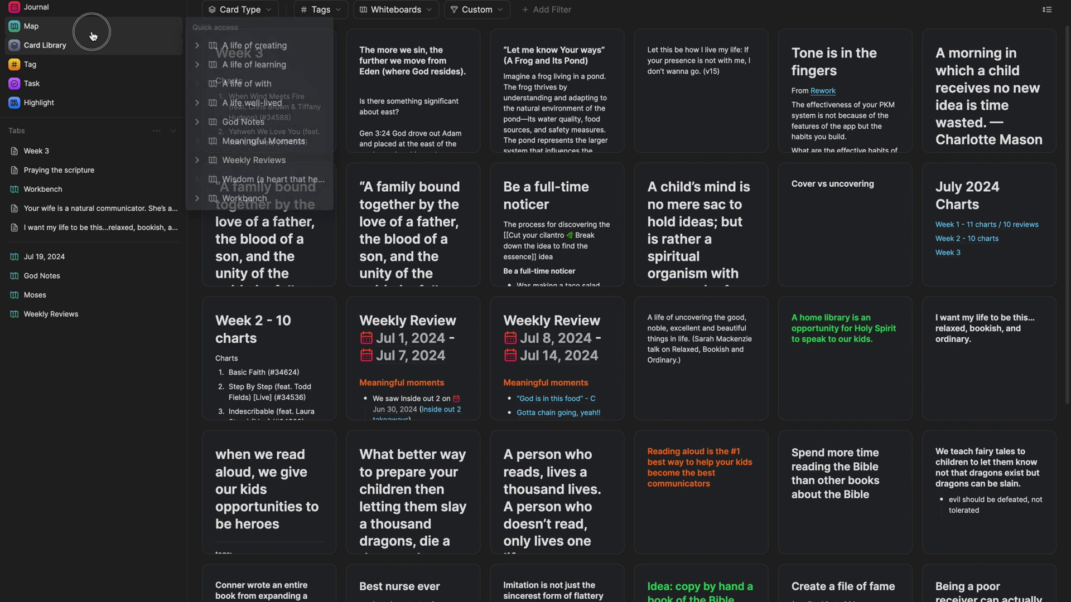
left_click(83, 28)
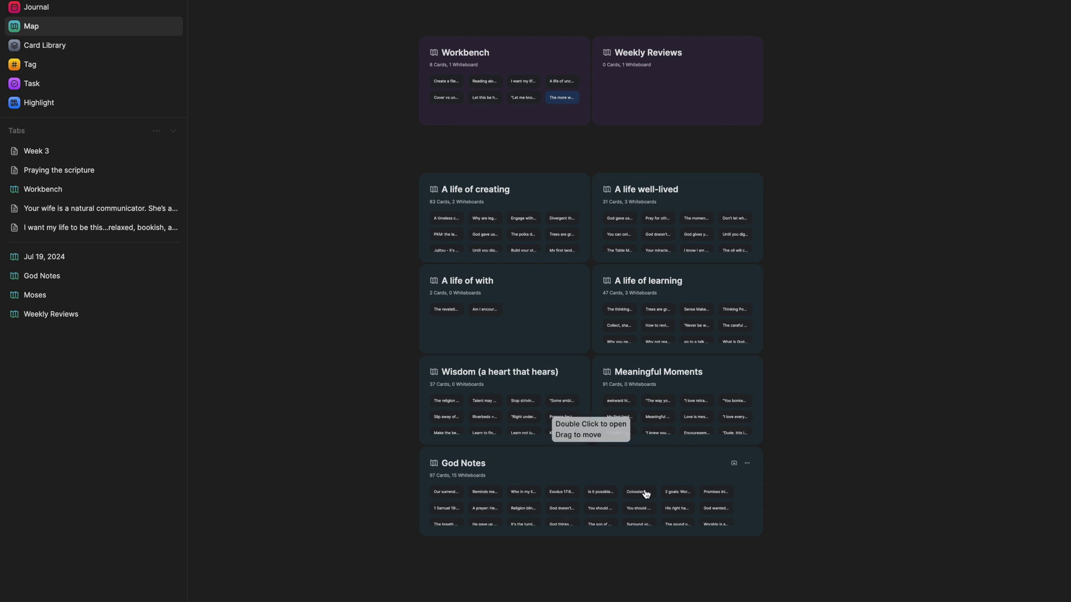
scroll(645, 494, "up", 3)
scroll(643, 494, "down", 1)
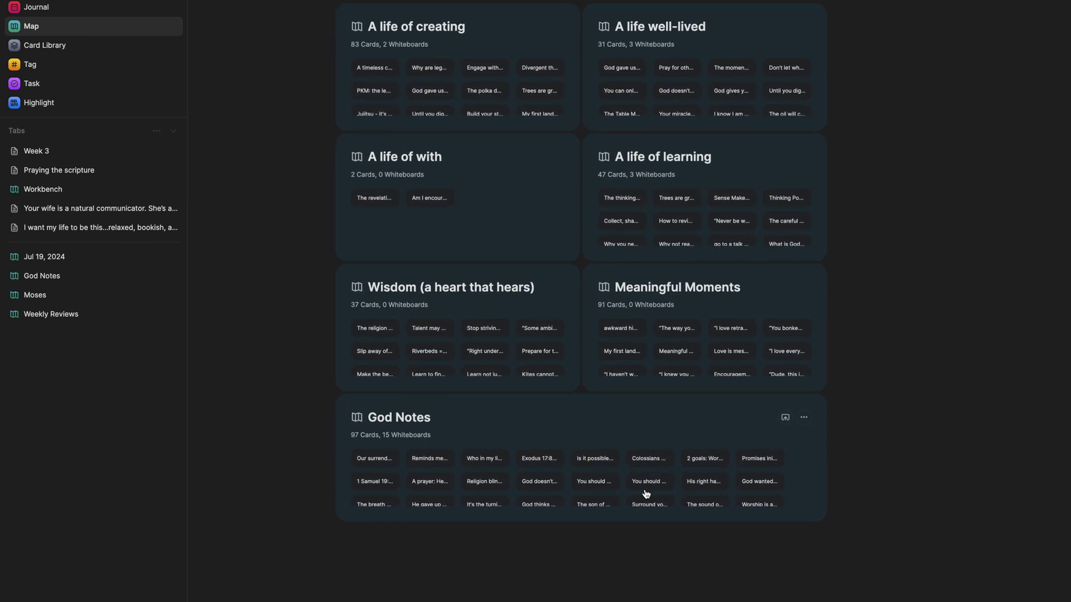
double_click(601, 431)
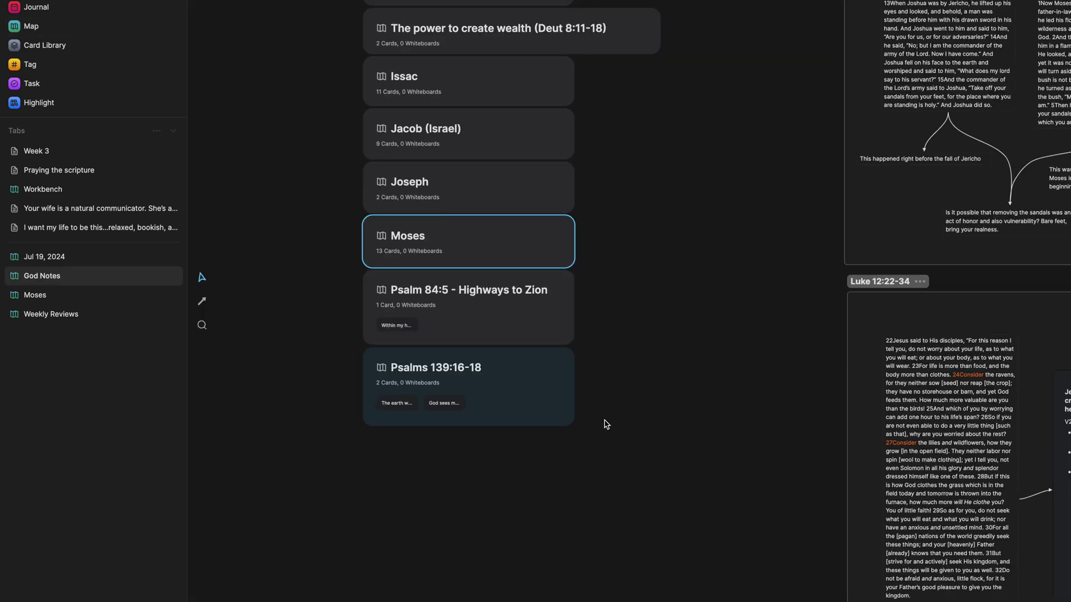
scroll(606, 424, "down", 5)
scroll(607, 425, "right", 3)
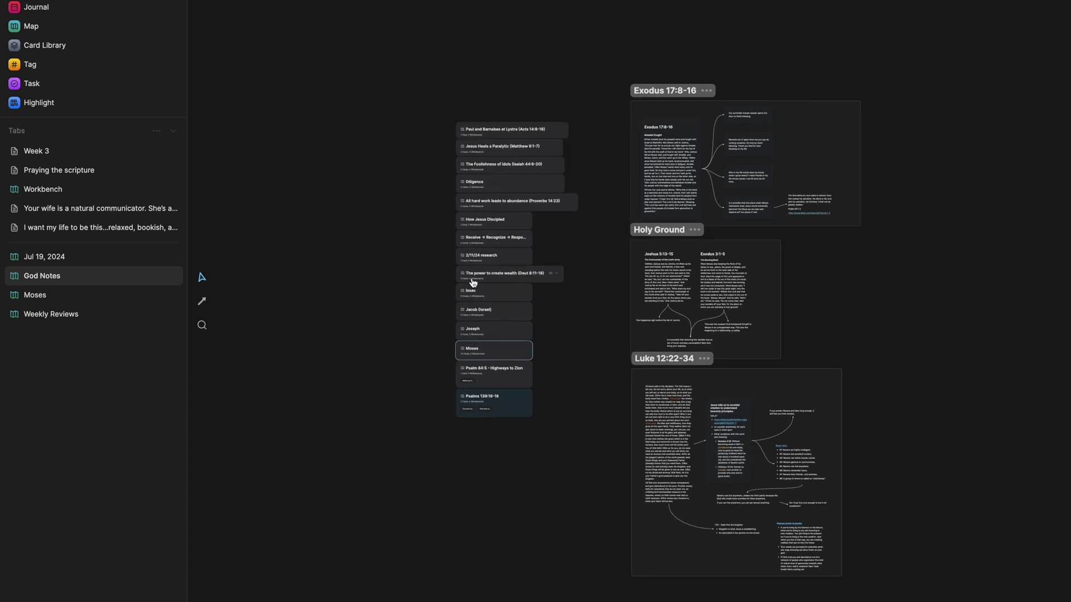
scroll(473, 301, "up", 5)
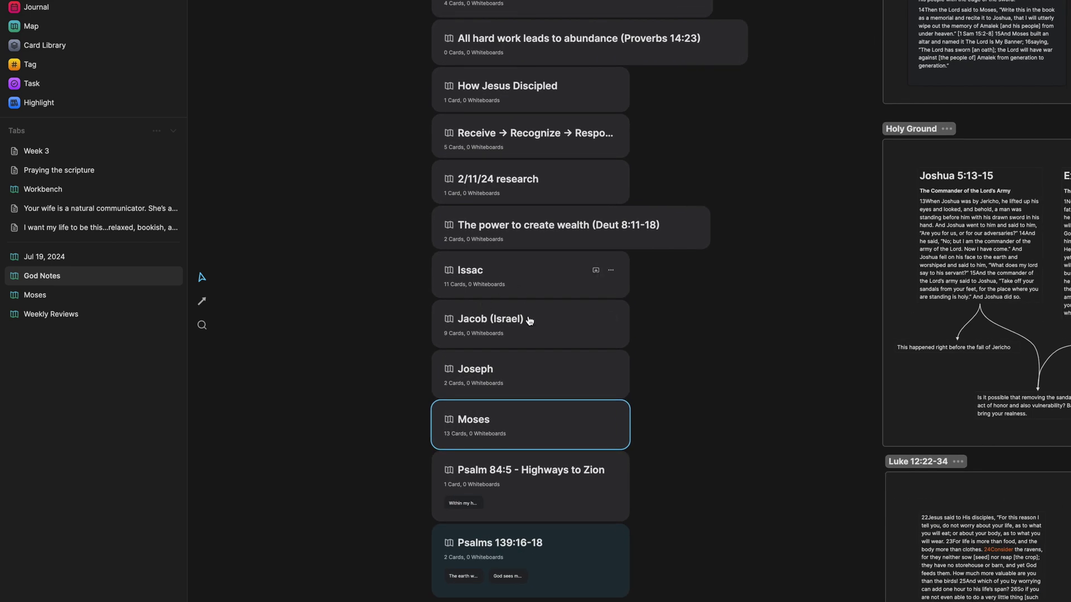
double_click(534, 378)
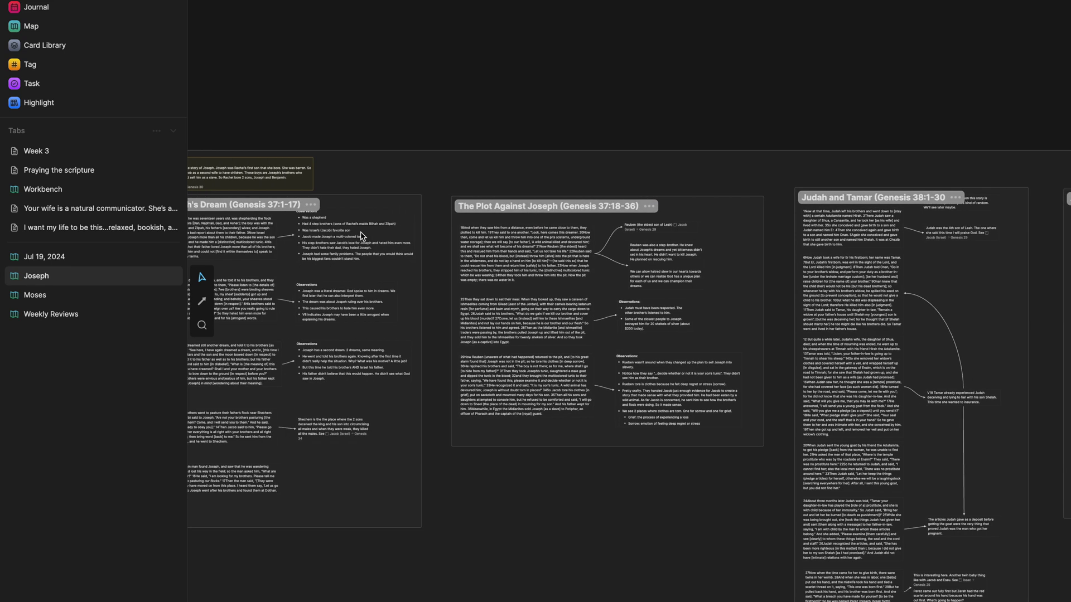
Select the Joseph's Dream, Joseph group, The Plot Against Joseph and Judah and Tamar cards
left_click(360, 205)
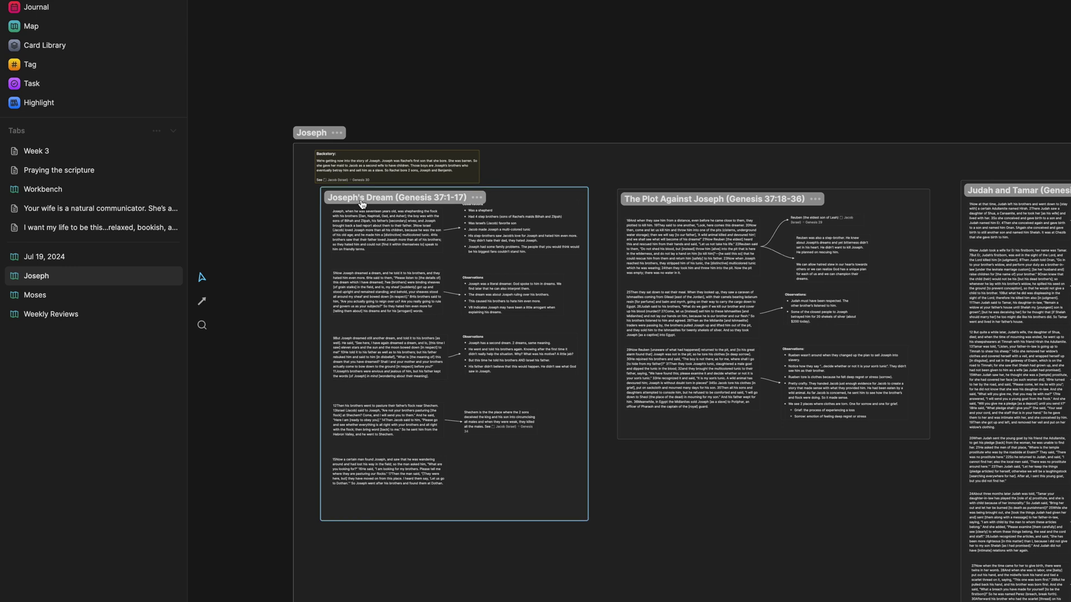
left_click(322, 132)
scroll(388, 177, "right", 5)
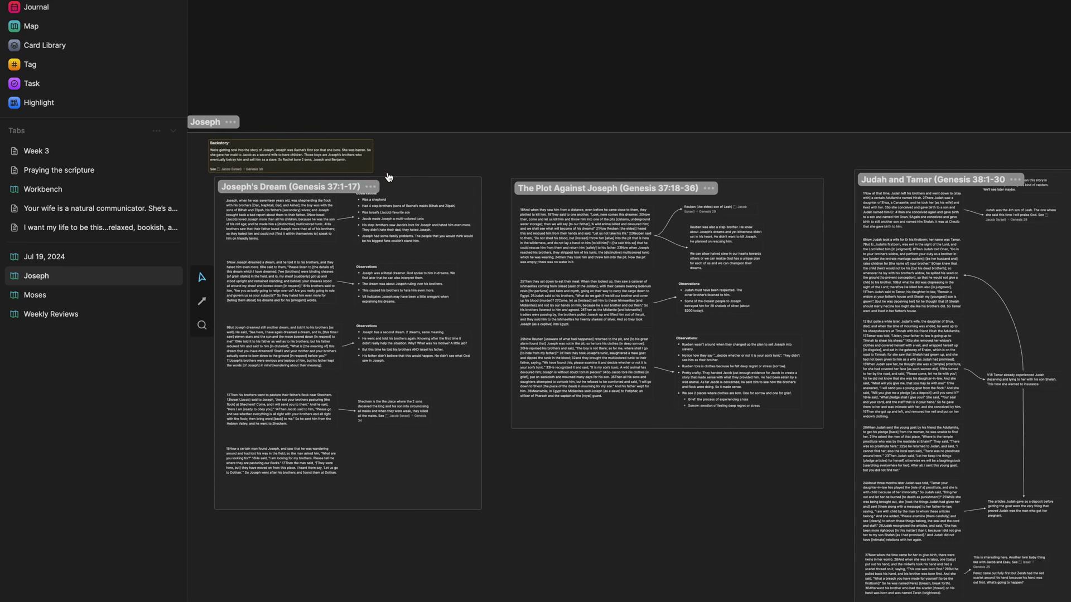
left_click(444, 196)
scroll(510, 191, "right", 4)
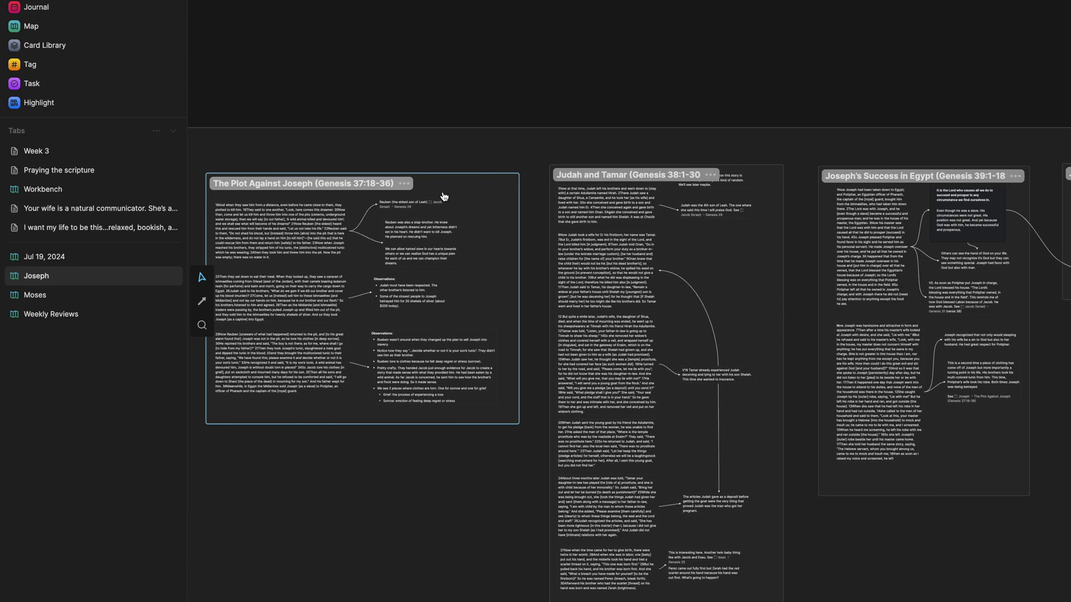
left_click(544, 183)
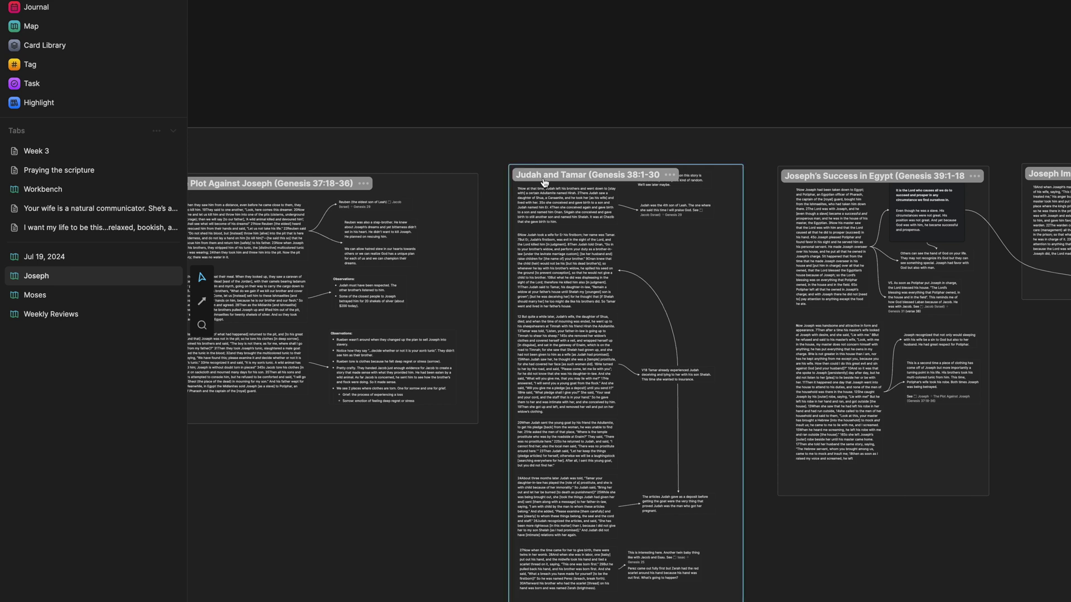
Pan right past Judah and Tamar and zoom into the Joseph's Success in Egypt (Genesis 39:1-18) section
scroll(584, 252, "right", 6)
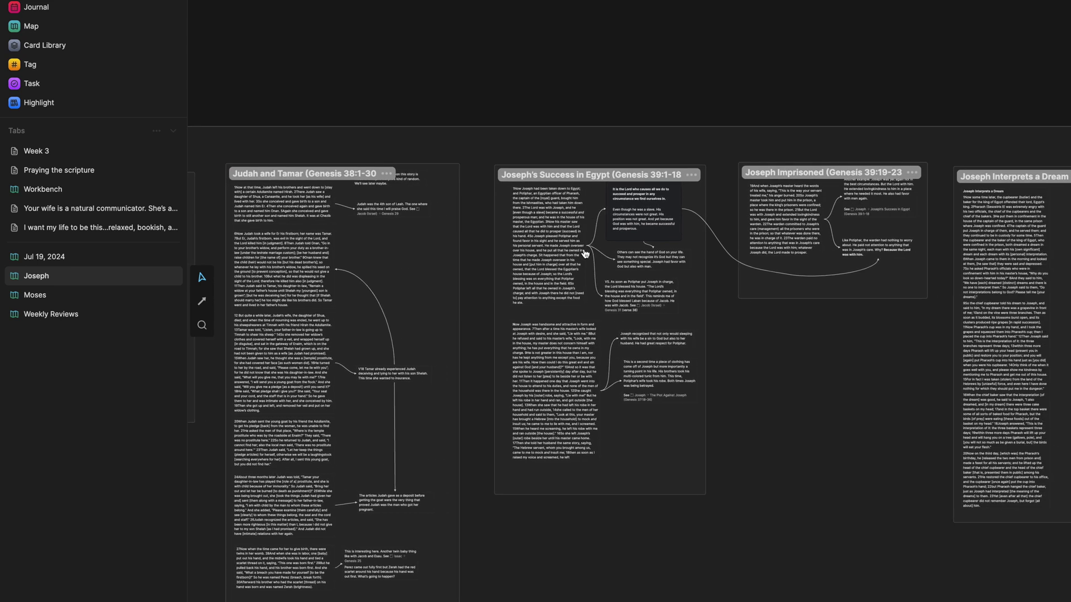
scroll(584, 252, "right", 1)
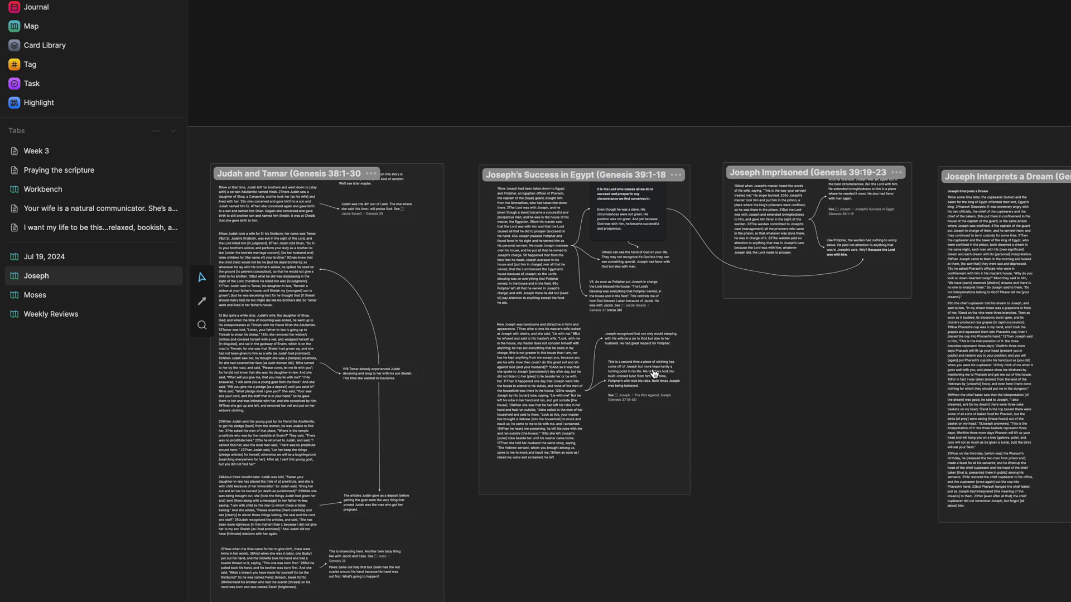
scroll(654, 373, "right", 2)
scroll(655, 374, "down", 1)
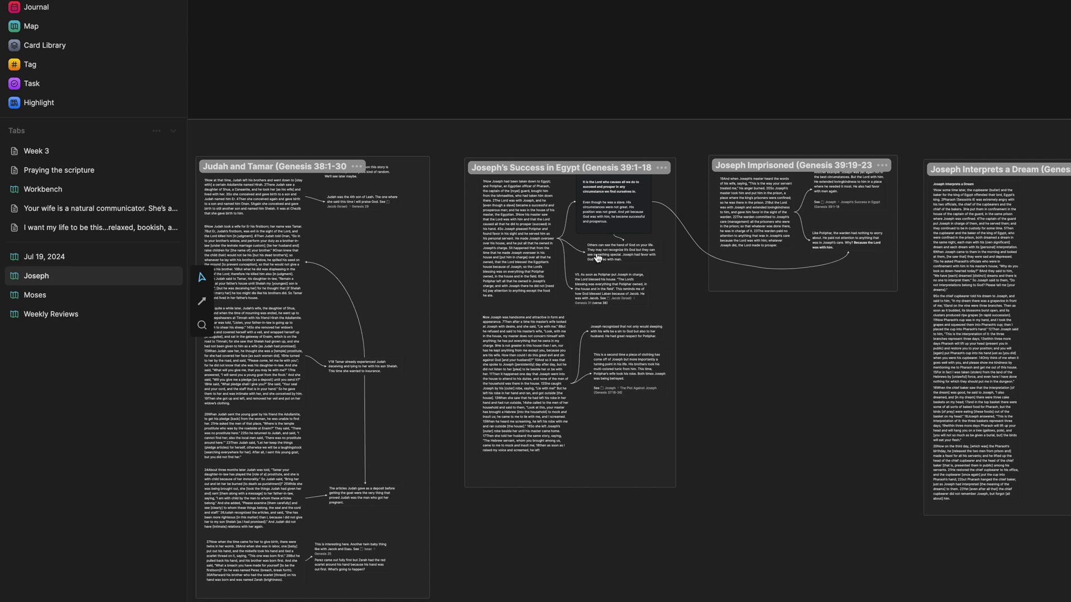
scroll(598, 258, "up", 5)
scroll(466, 174, "down", 2)
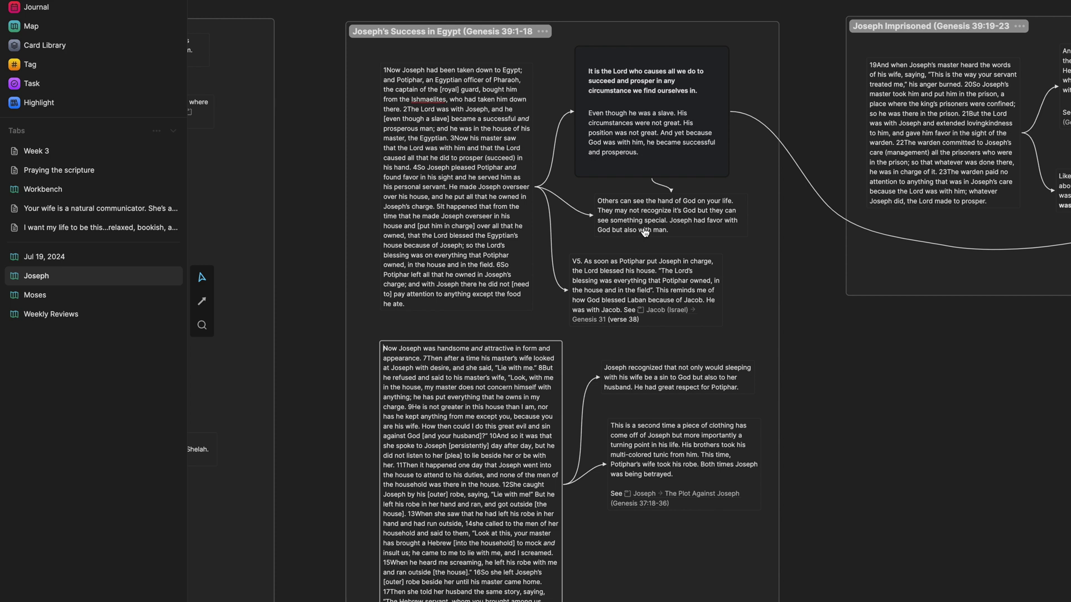
scroll(664, 256, "down", 3)
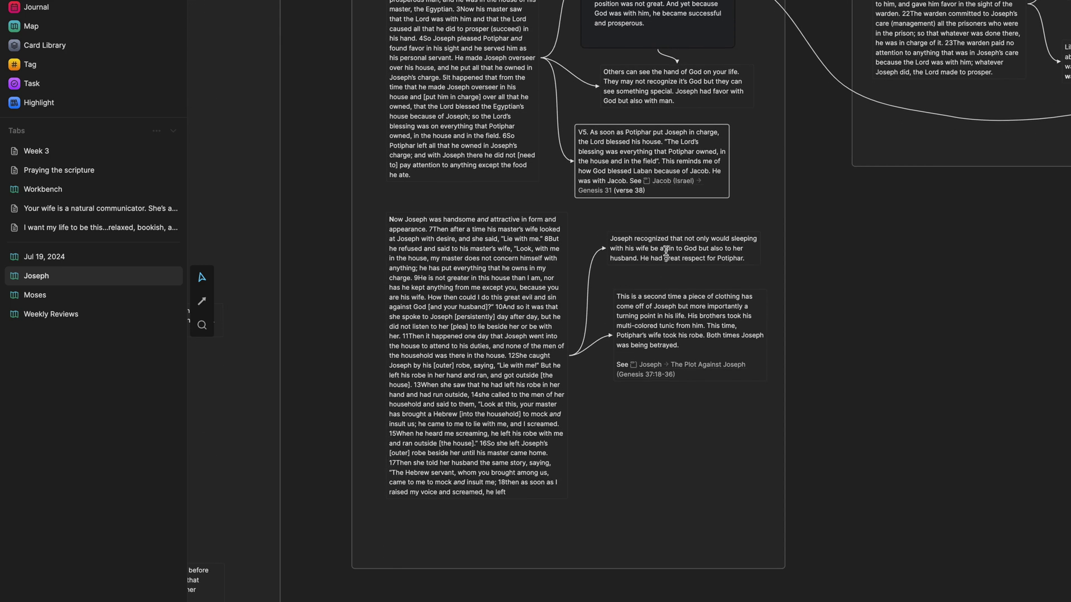
scroll(663, 370, "down", 5)
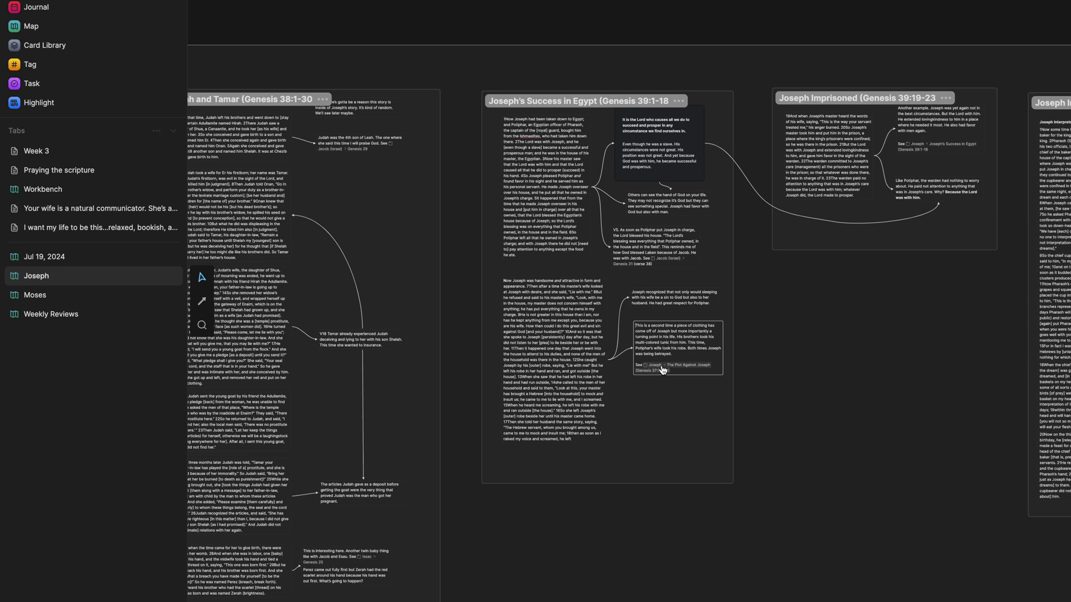
scroll(668, 340, "up", 5)
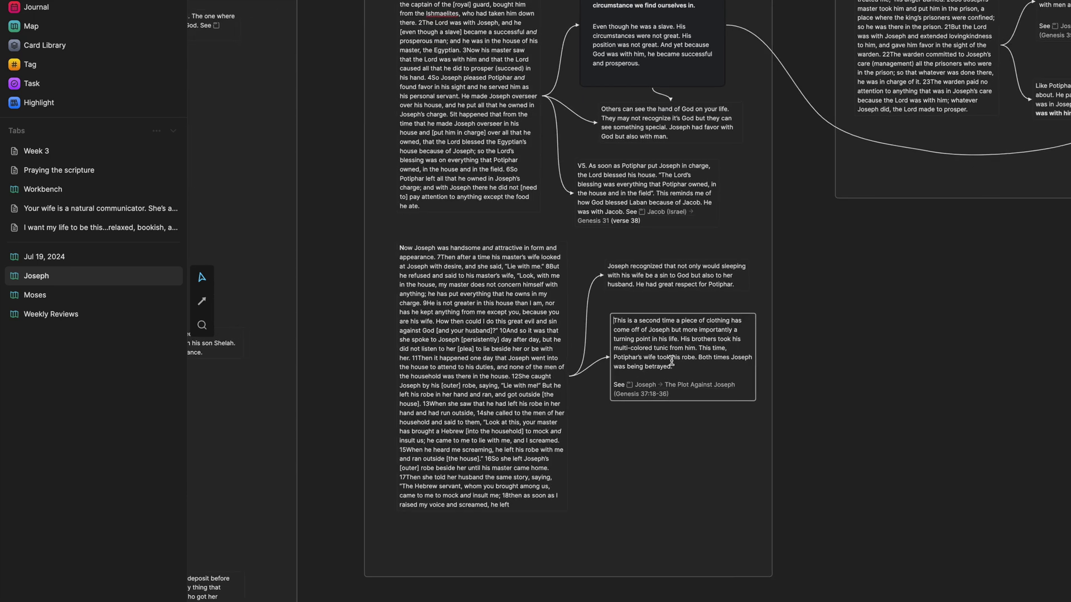
scroll(650, 377, "up", 2)
left_click(645, 393)
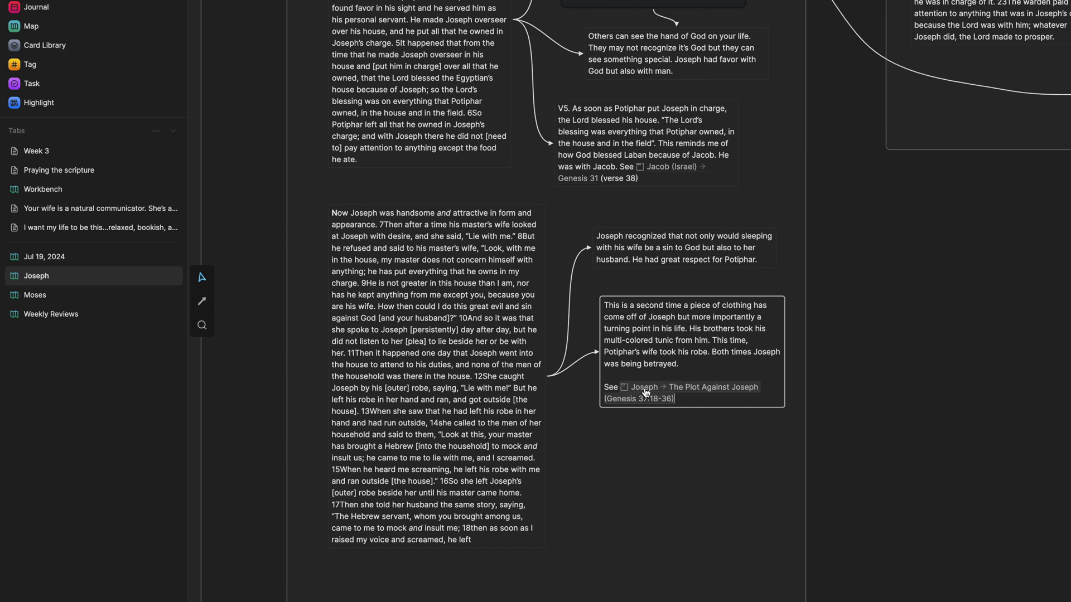
left_click(645, 391)
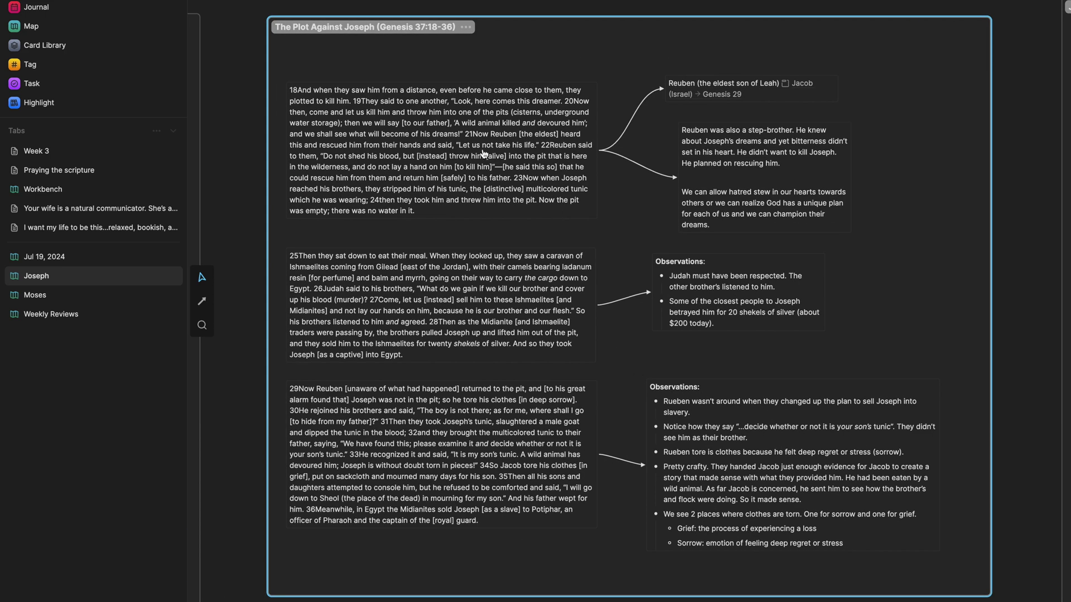
Follow the Jacob (Israel) Genesis 29 reference in the Reuben card
left_click(725, 99)
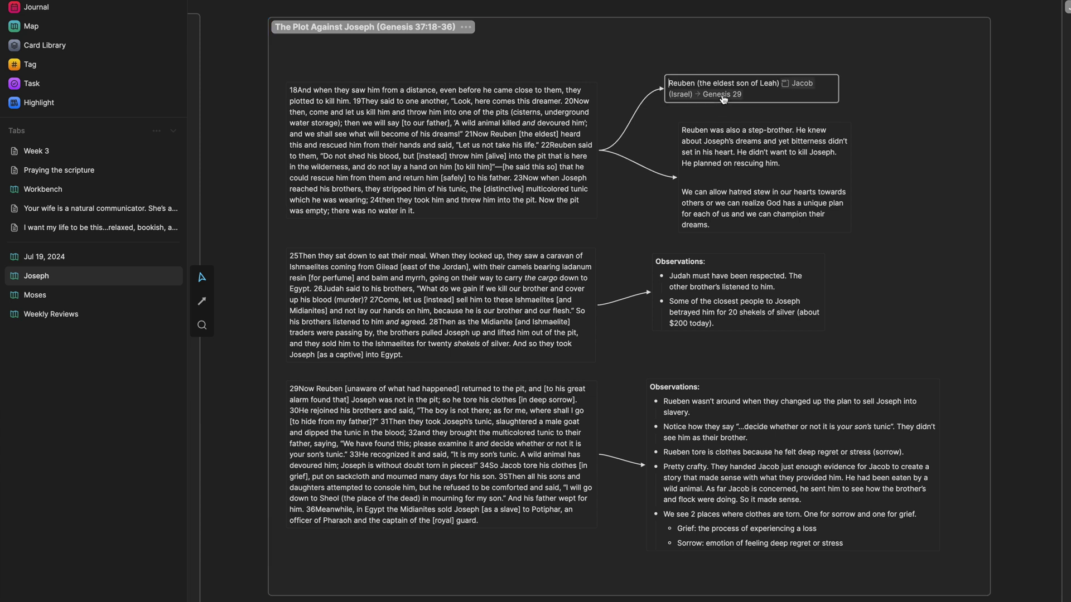
left_click(727, 98)
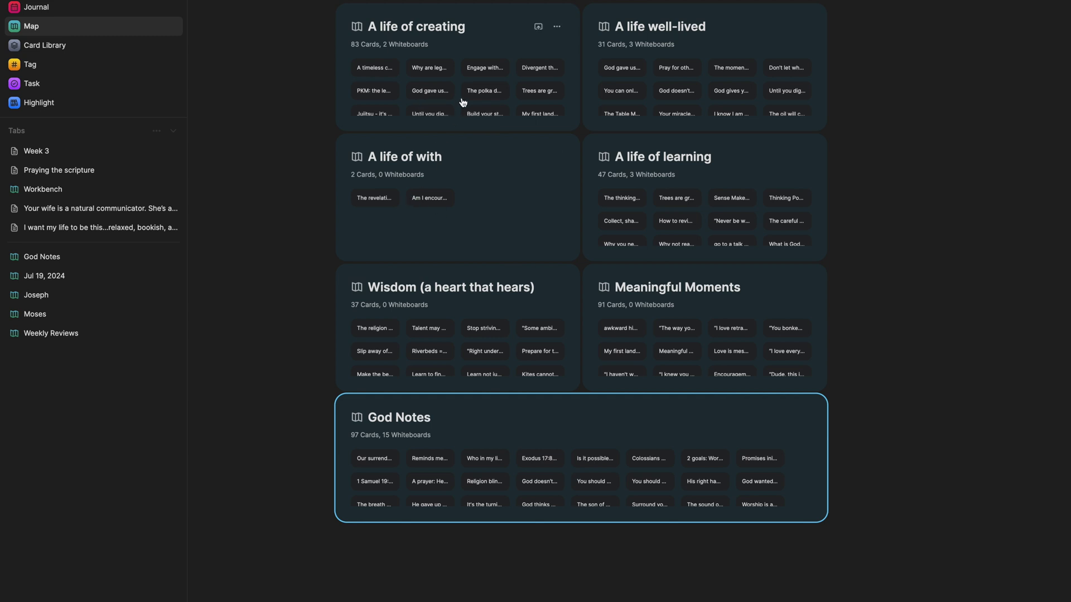
left_click(486, 38)
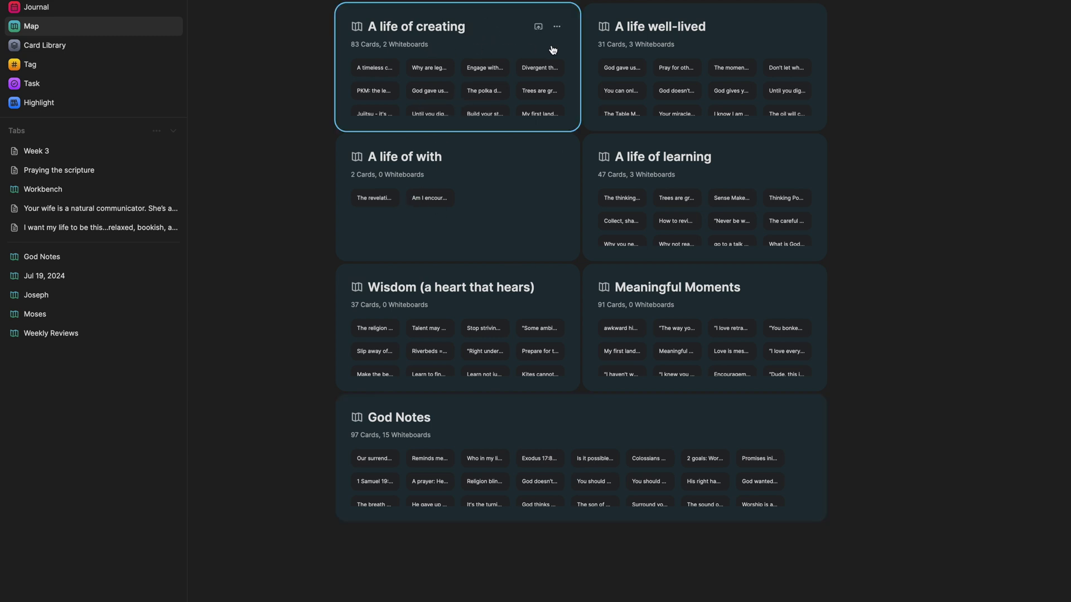
left_click(644, 53)
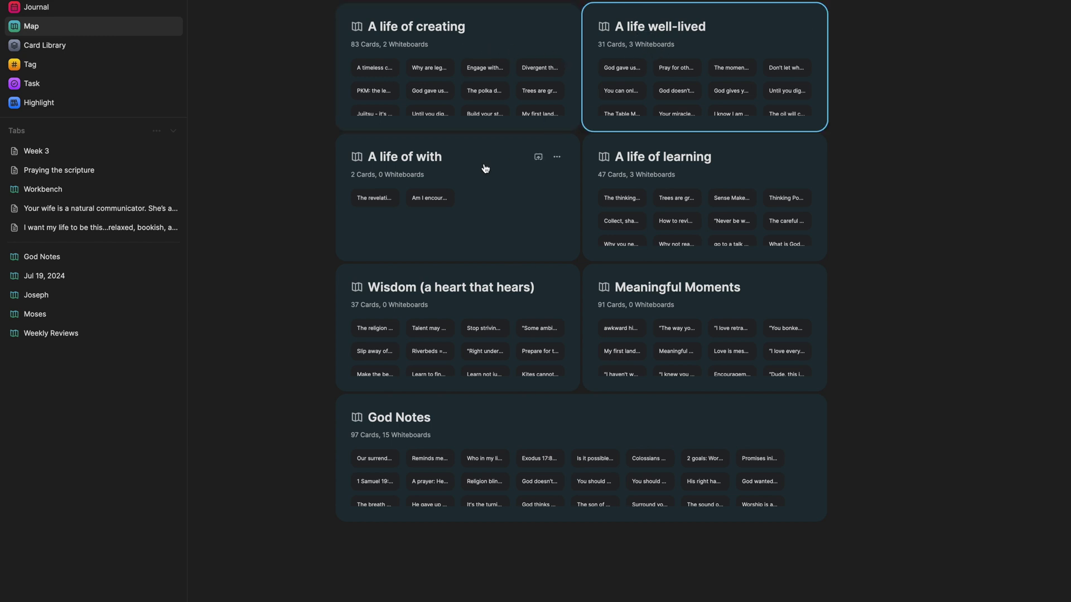
left_click(486, 168)
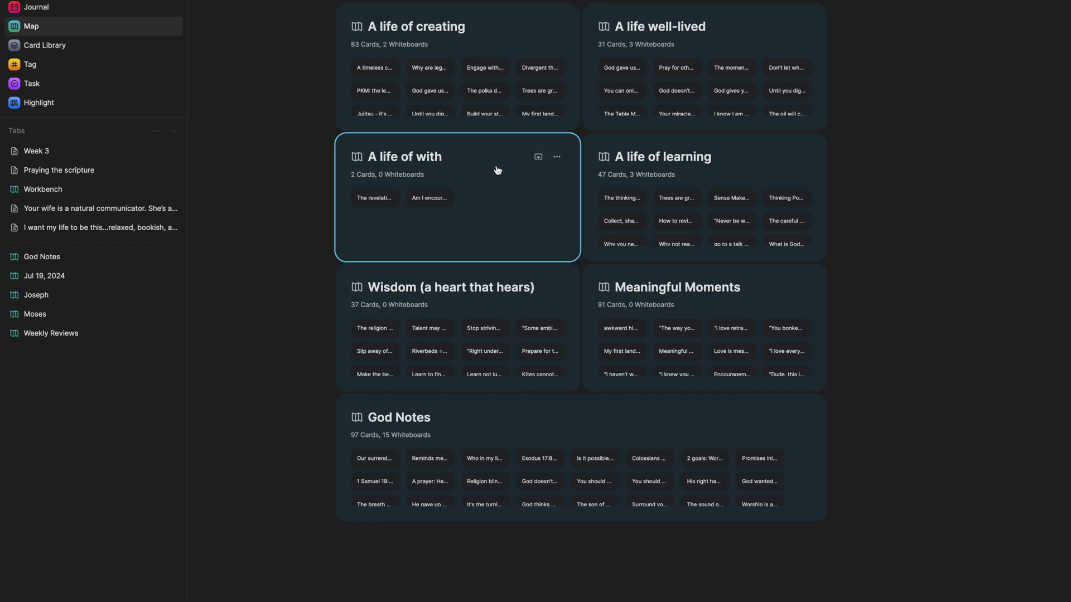
left_click(664, 169)
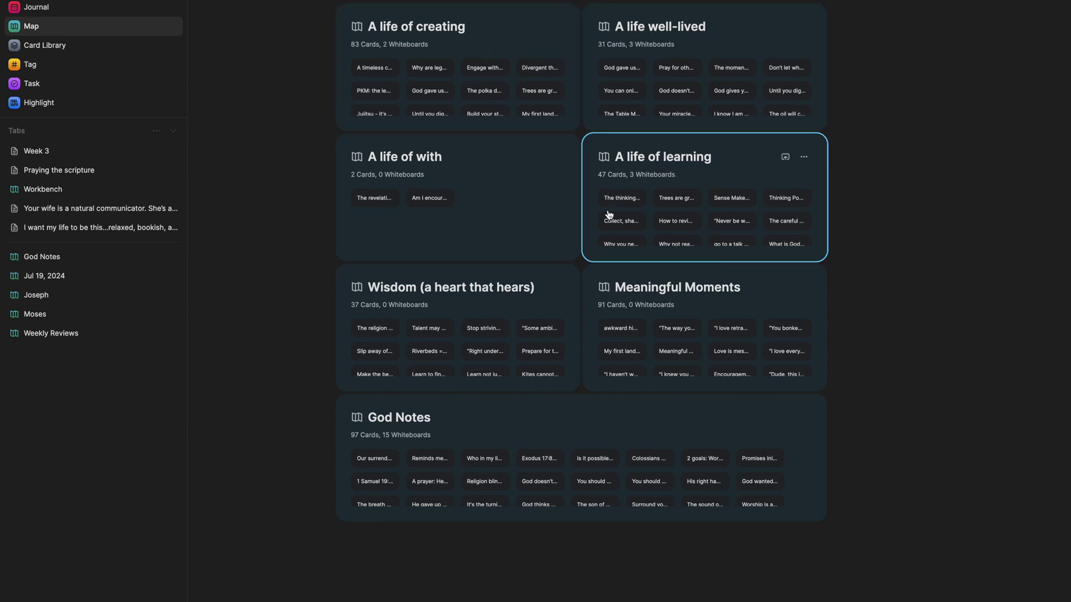
left_click(505, 211)
left_click(463, 298)
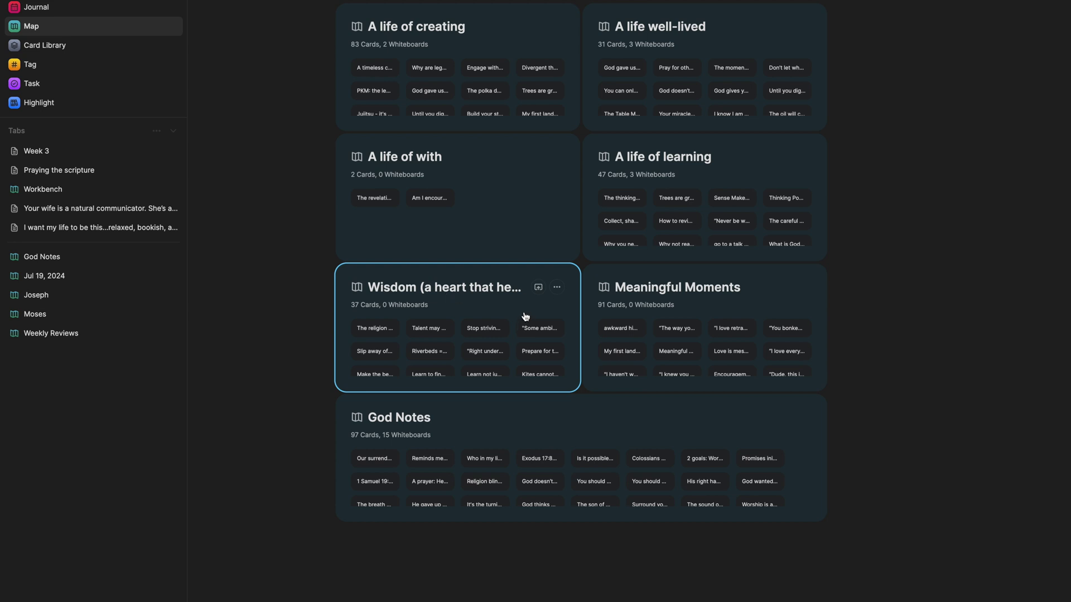
left_click(482, 33)
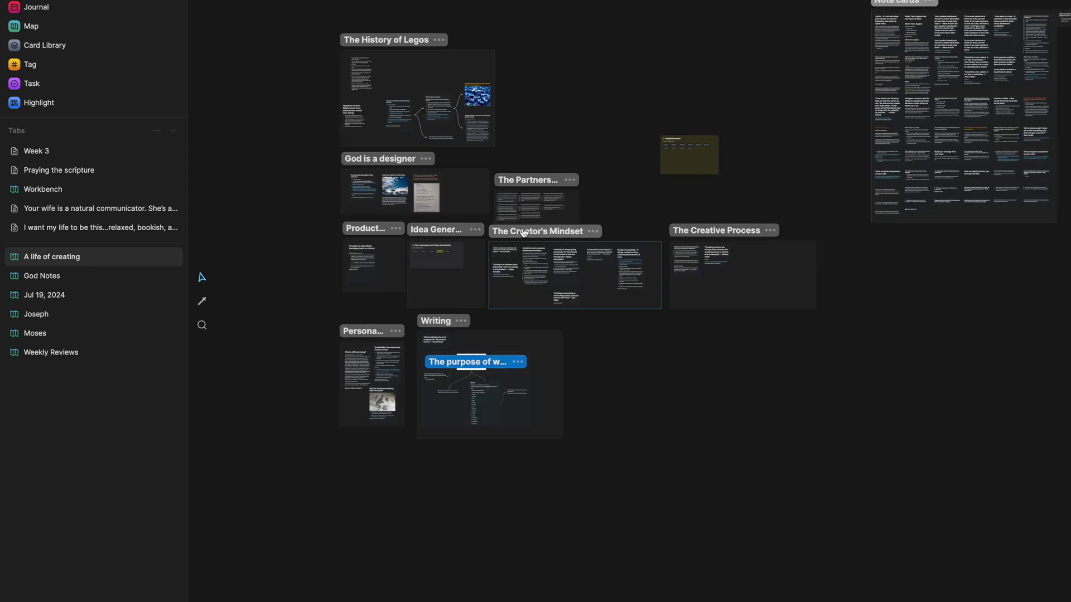
Zoom into The Creator's Mindset and The Partnership of Wisdom and Creativity sections
scroll(483, 160, "up", 6)
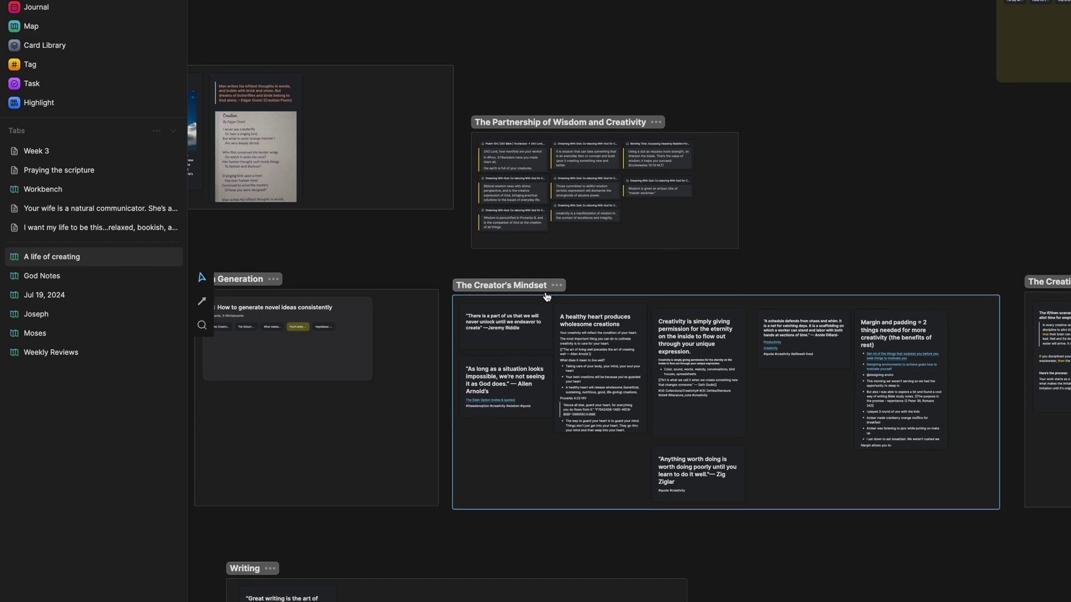
scroll(546, 296, "down", 1)
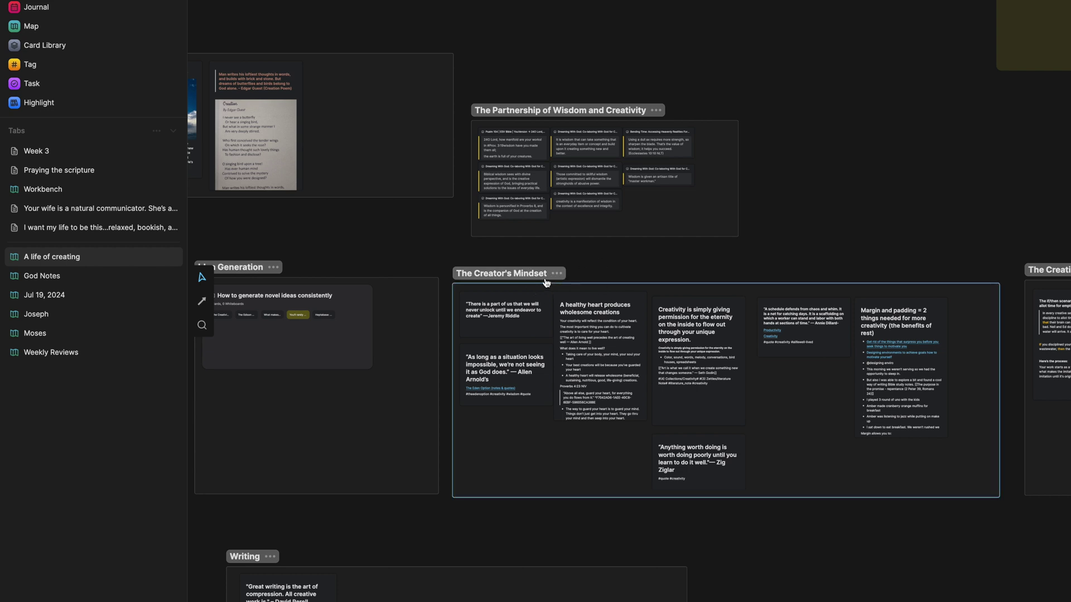
scroll(530, 317, "up", 5)
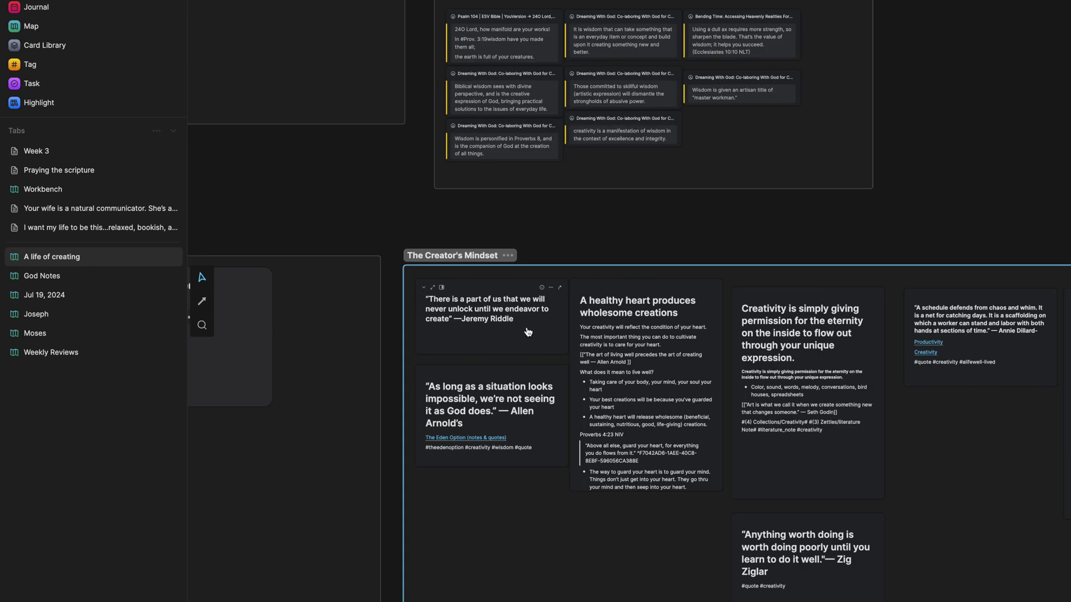
scroll(527, 332, "down", 5)
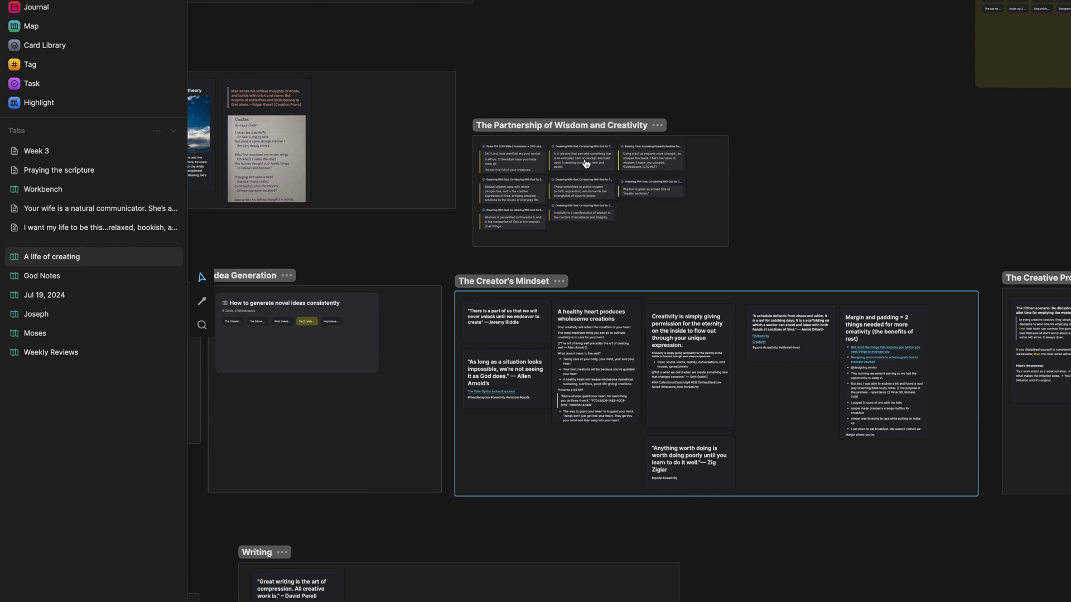
scroll(560, 146, "up", 8)
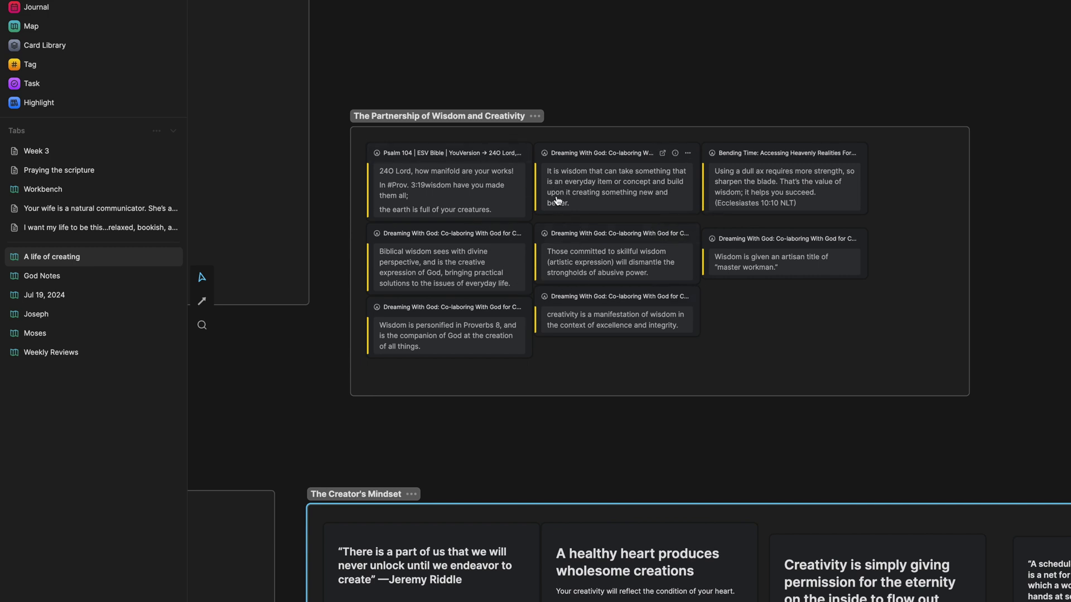
left_click(475, 123)
left_click(765, 441)
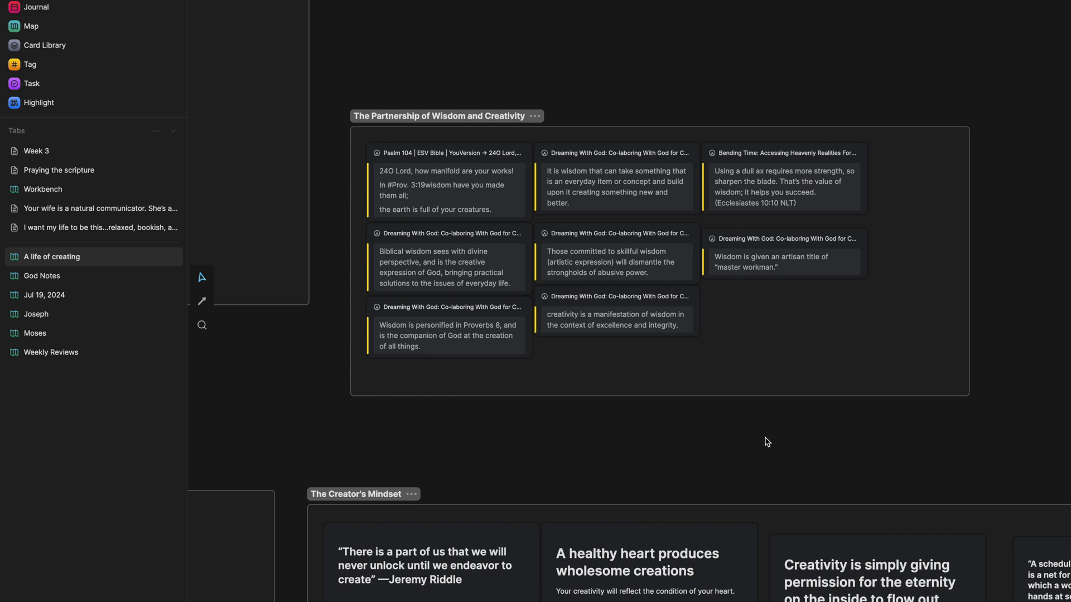
scroll(766, 442, "down", 2)
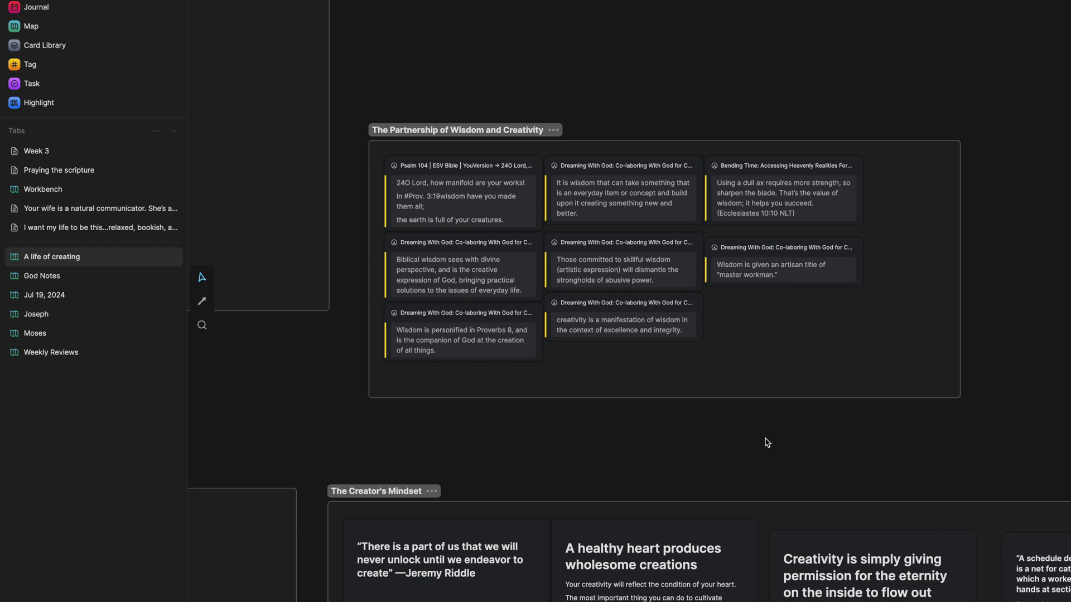
scroll(765, 442, "down", 5)
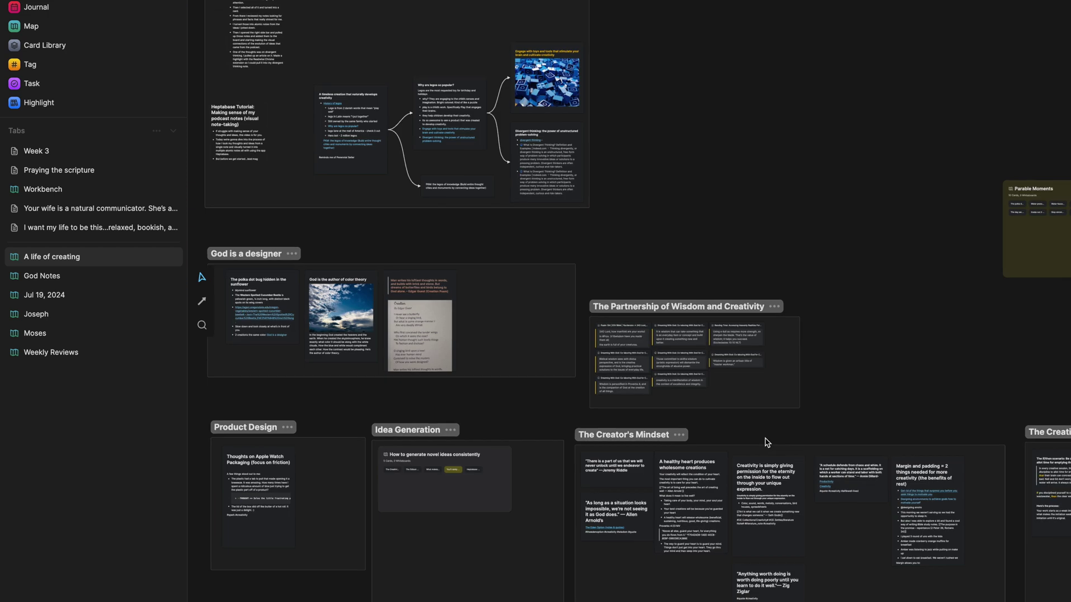
scroll(766, 441, "up", 10)
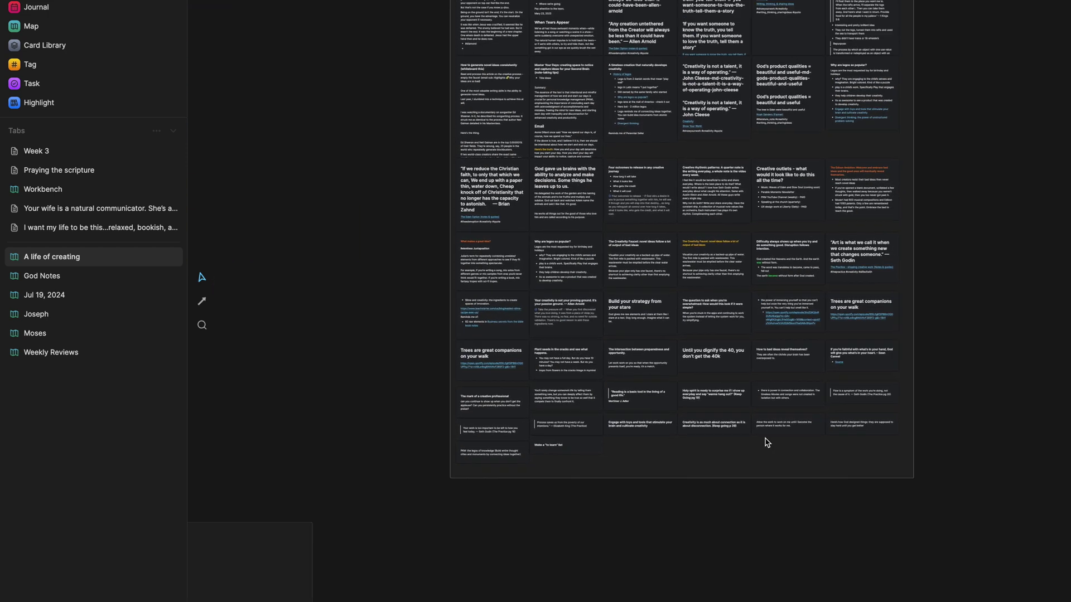
scroll(766, 442, "up", 3)
scroll(765, 437, "down", 1)
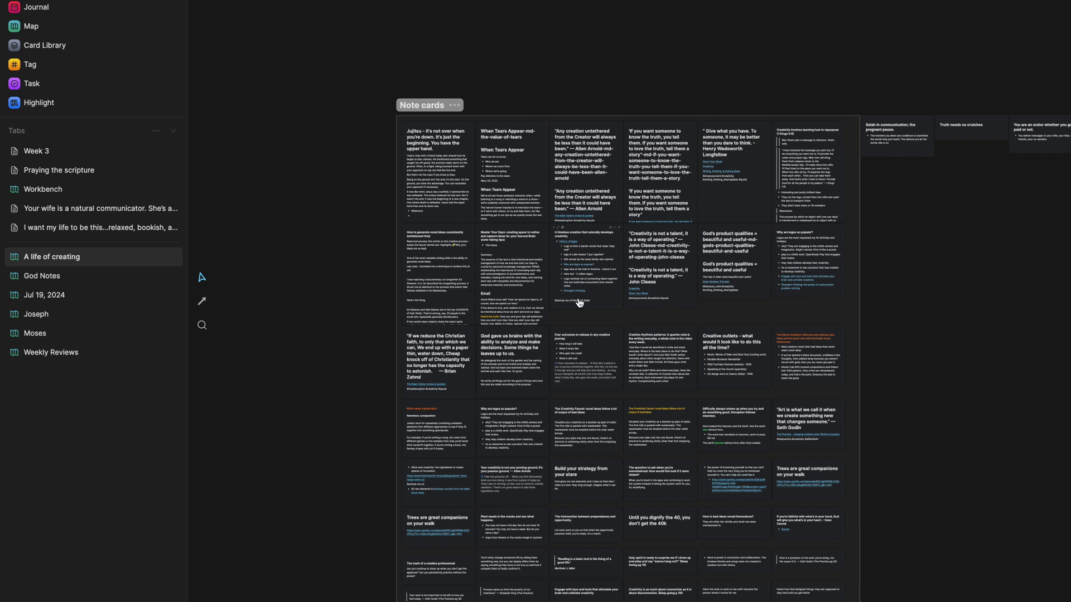
scroll(579, 303, "down", 3)
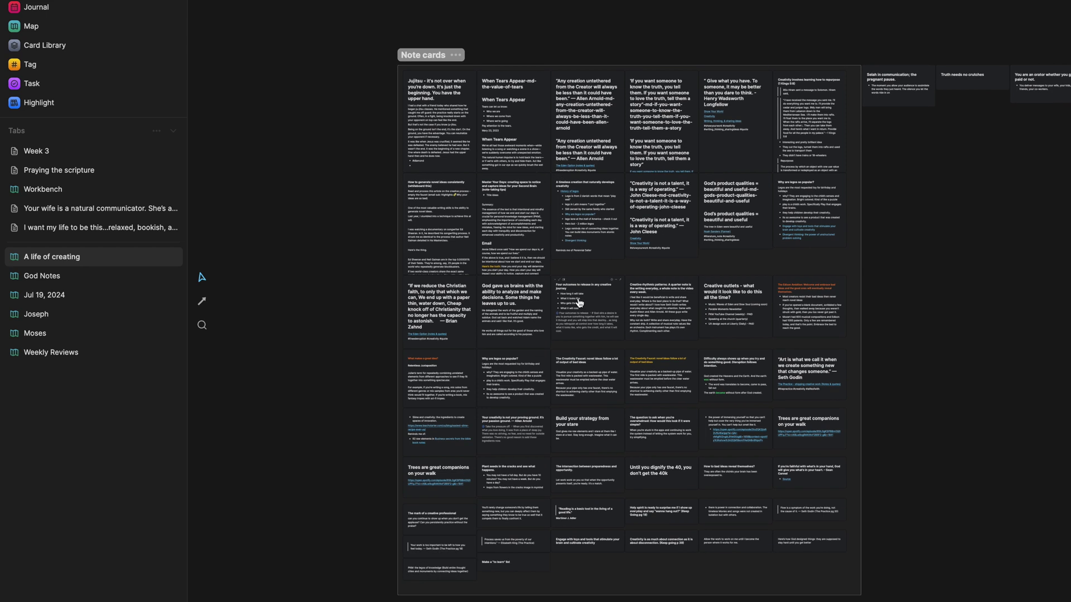
scroll(579, 303, "left", 15)
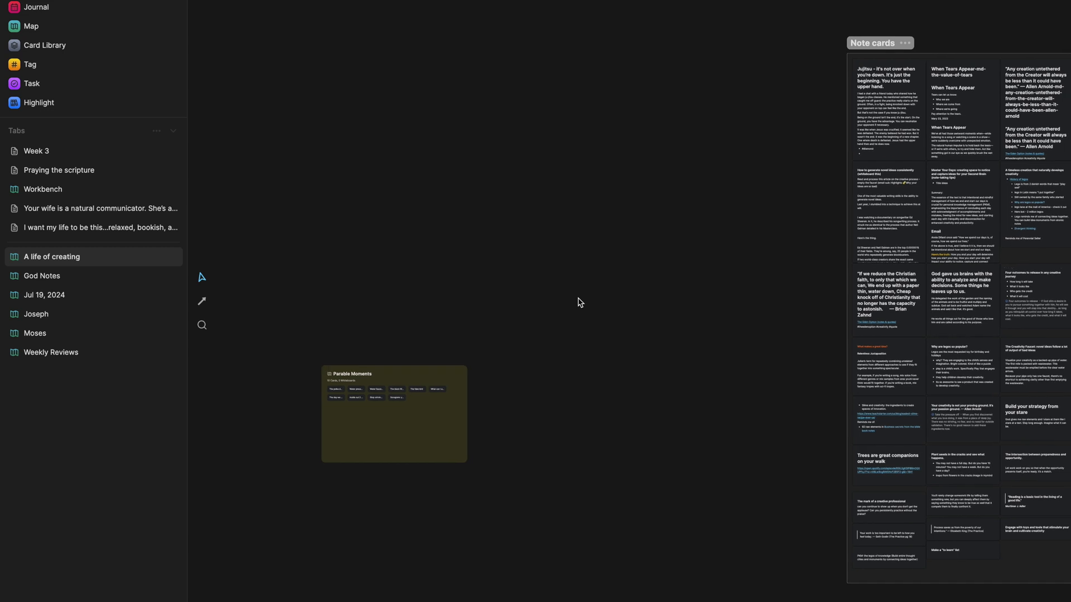
scroll(579, 303, "left", 5)
scroll(580, 303, "down", 3)
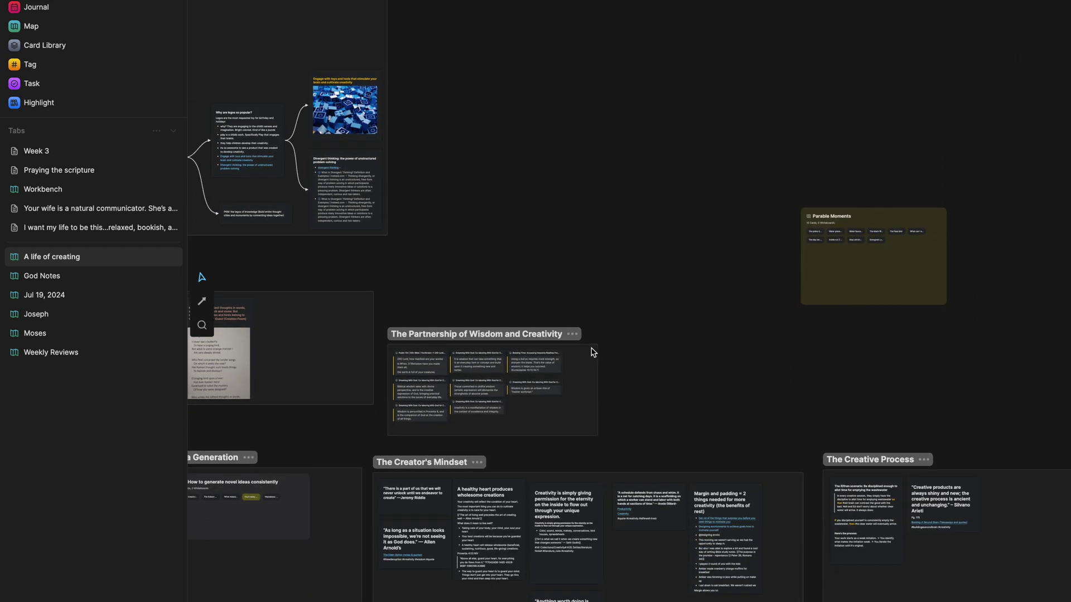
scroll(592, 375, "right", 15)
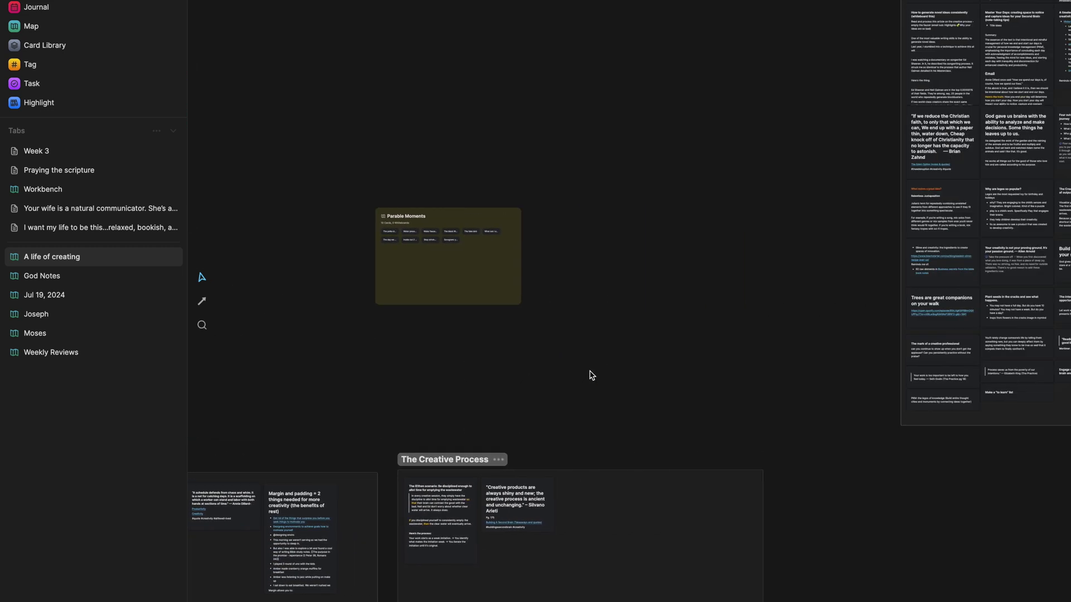
scroll(591, 375, "up", 3)
scroll(592, 374, "right", 10)
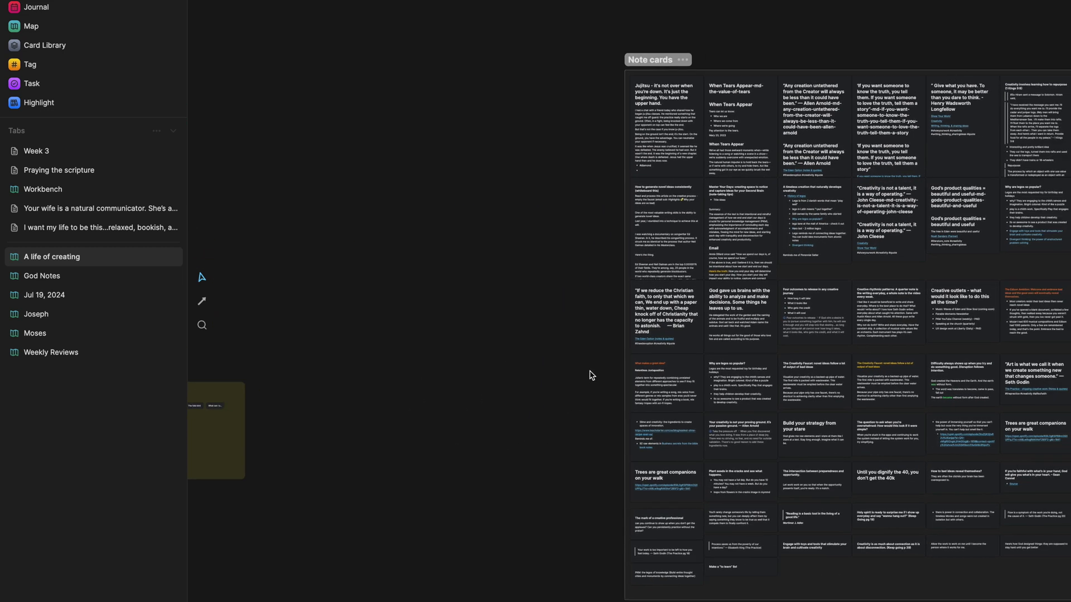
scroll(591, 375, "right", 3)
scroll(591, 375, "down", 1)
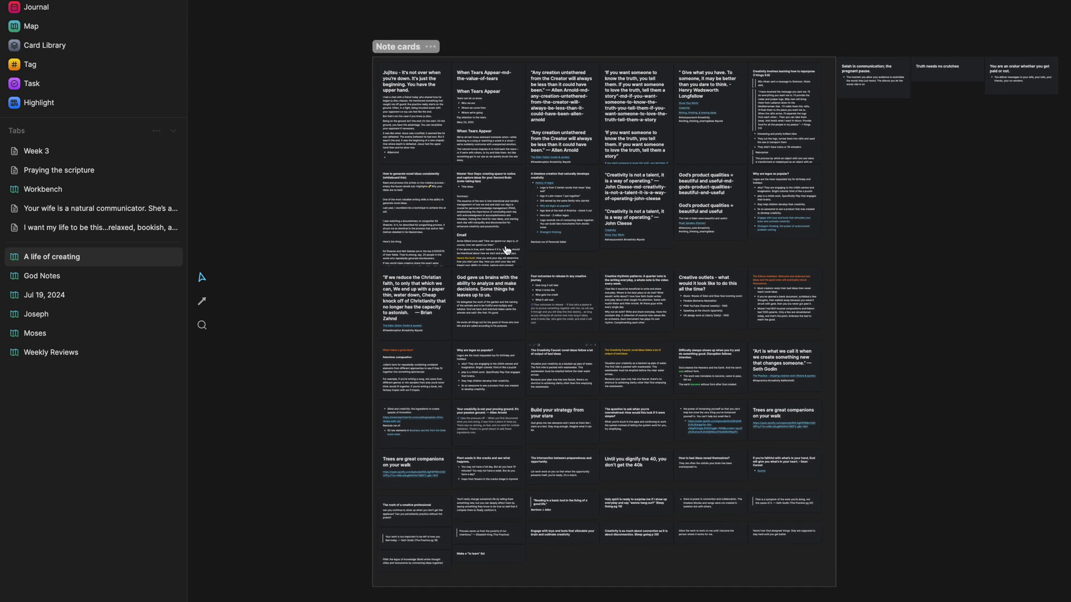
scroll(424, 107, "up", 3)
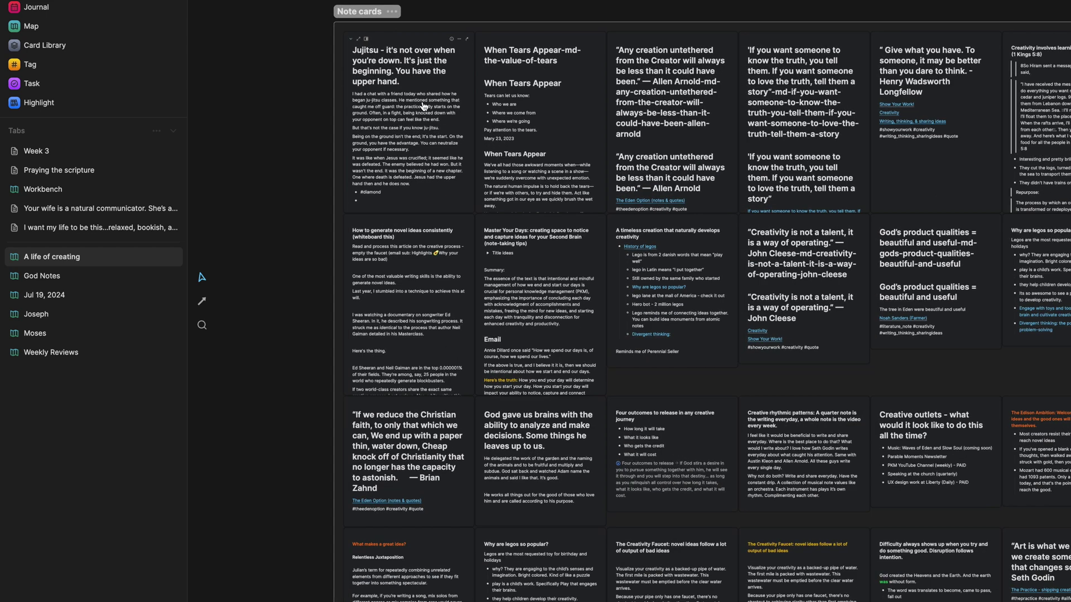
scroll(582, 153, "down", 3)
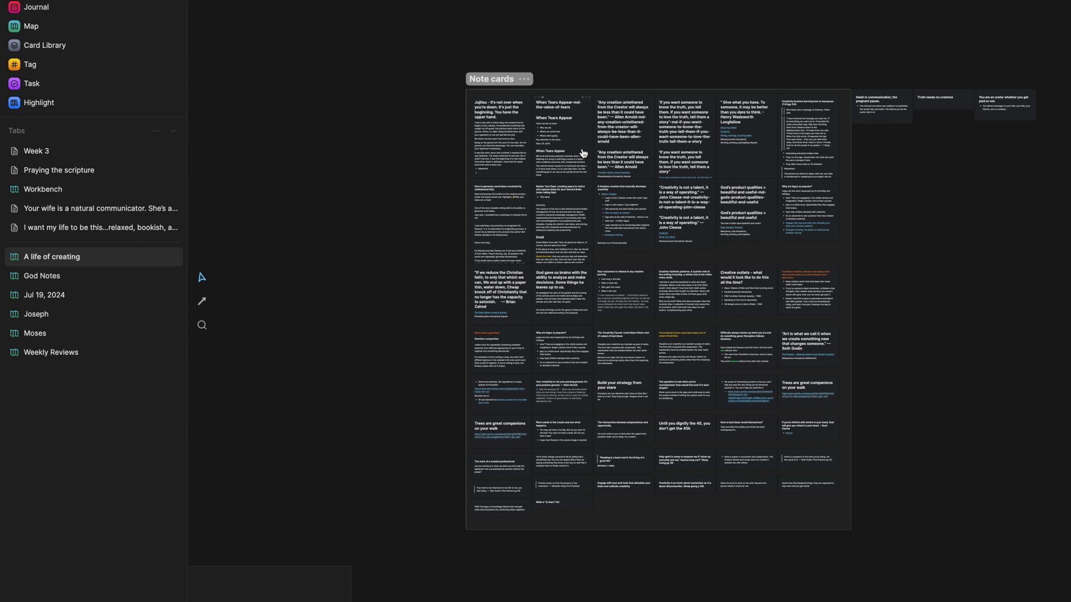
key("ctrl+[")
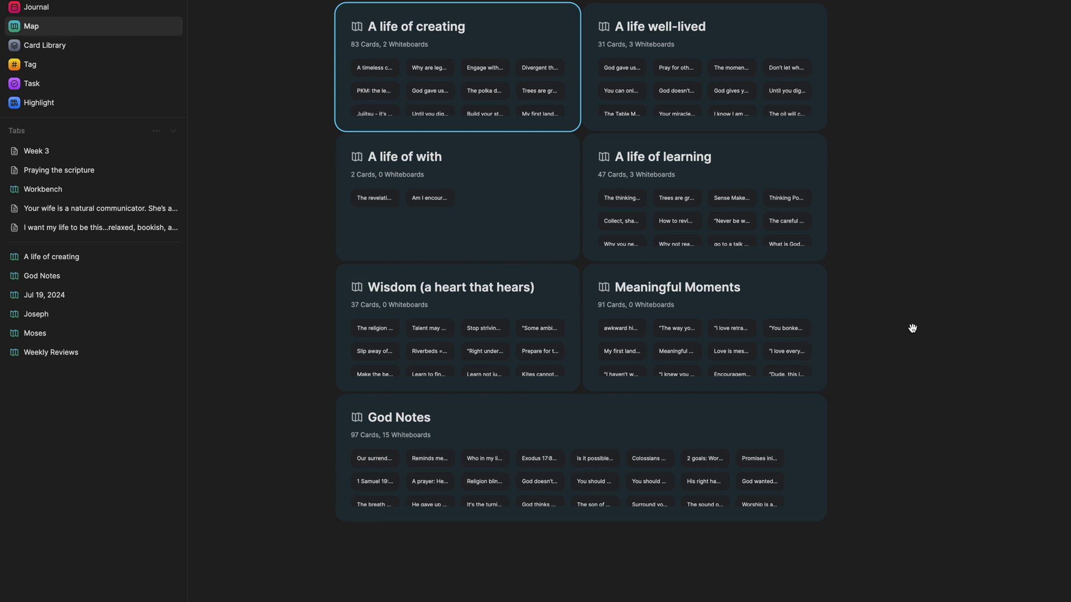
Select and open the Workbench card on the Map, then zoom out to see its sections
scroll(913, 328, "up", 6)
left_click(486, 167)
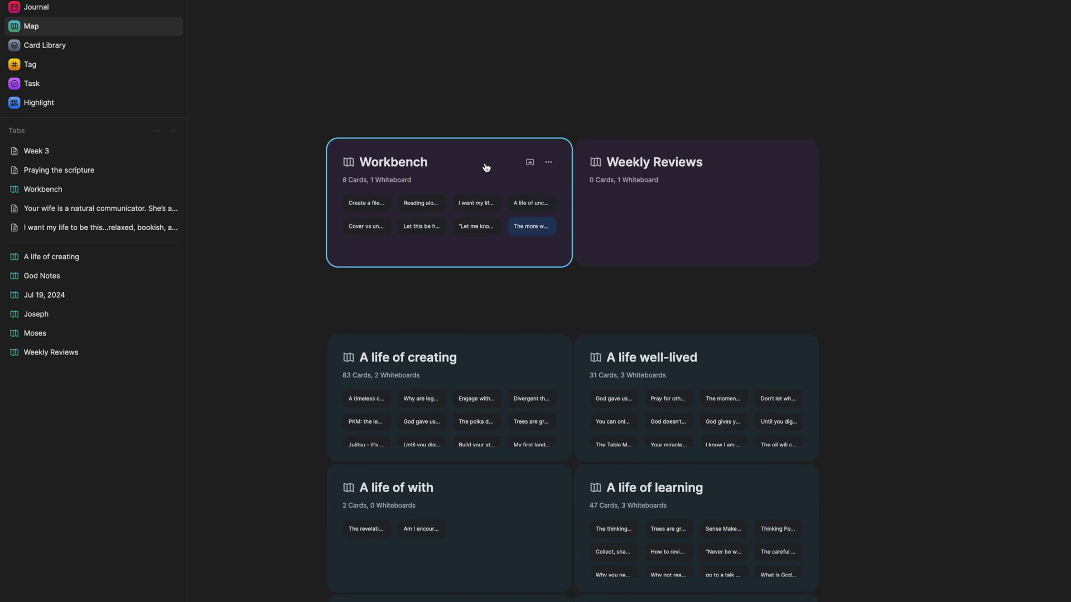
double_click(486, 168)
scroll(557, 257, "down", 10)
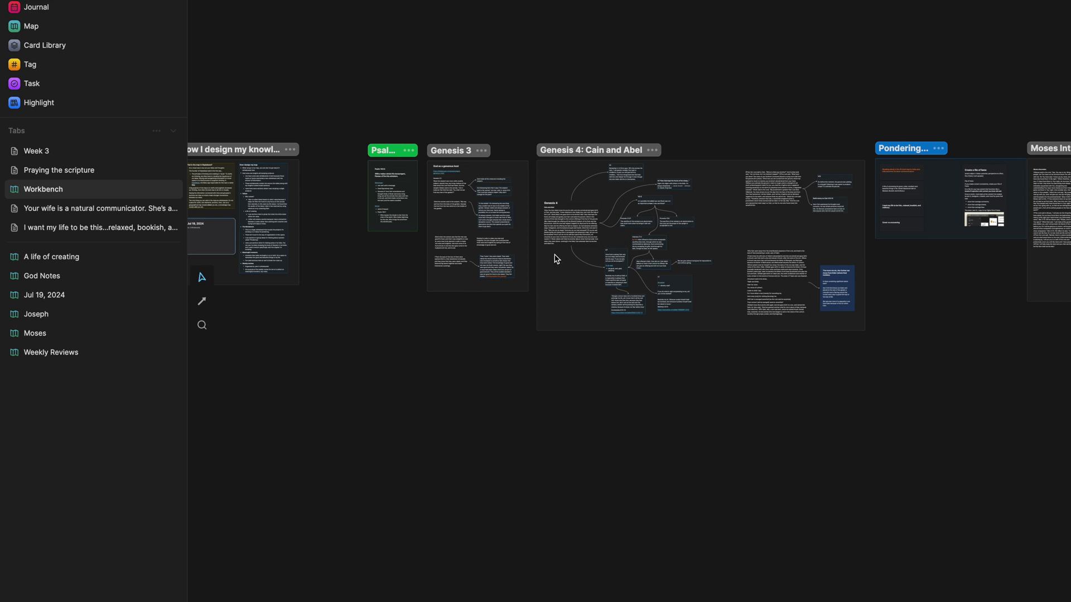
Drag the Pondering section with the Create a file of fame card slightly left
scroll(689, 280, "right", 4)
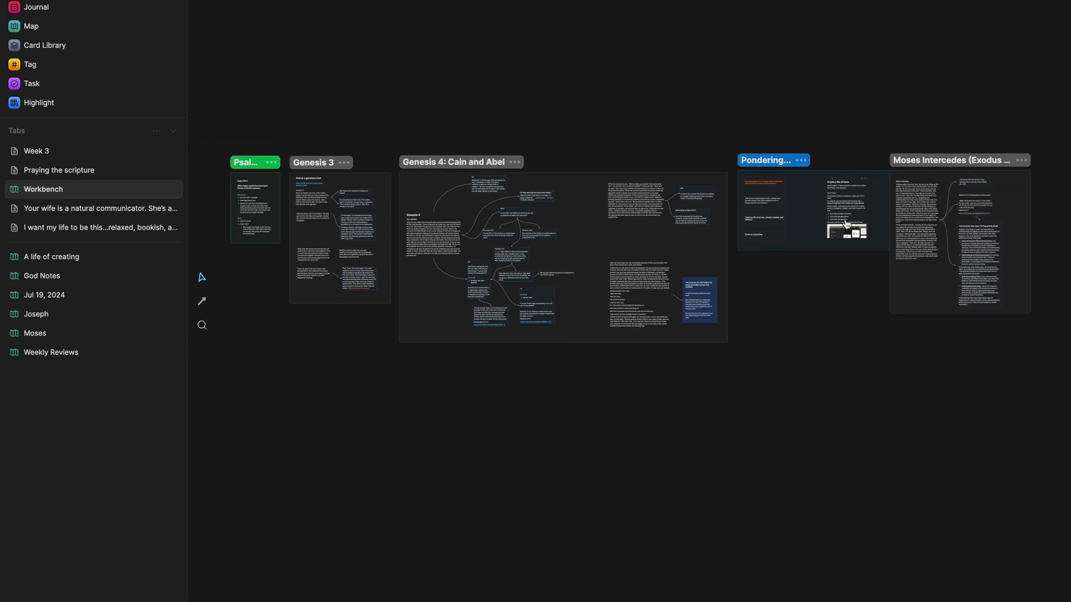
scroll(847, 225, "up", 5)
scroll(725, 162, "right", 2)
scroll(725, 161, "up", 1)
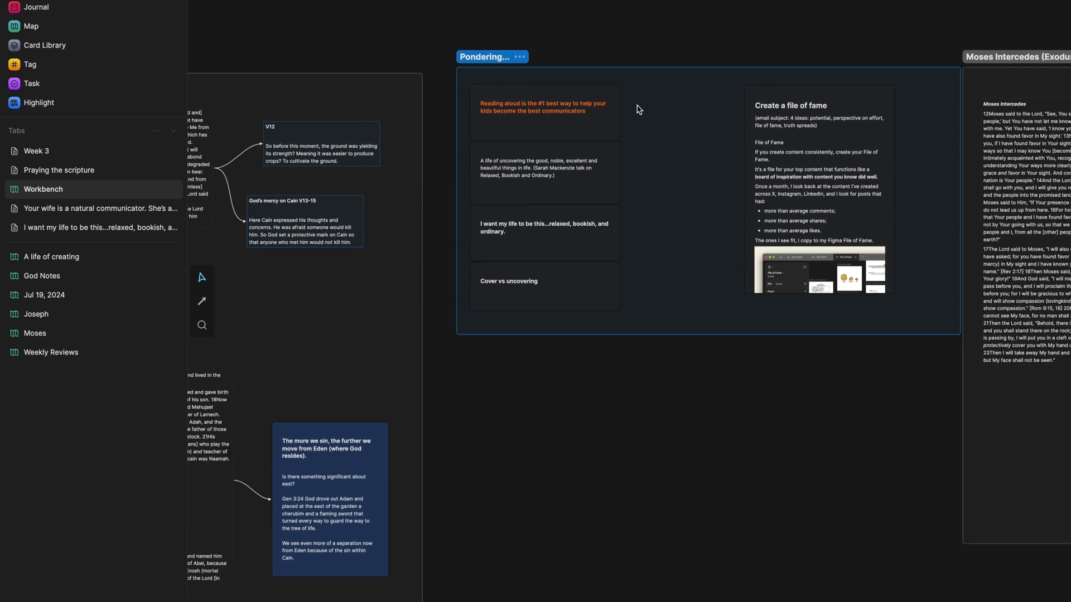
left_click_drag(480, 60, 469, 62)
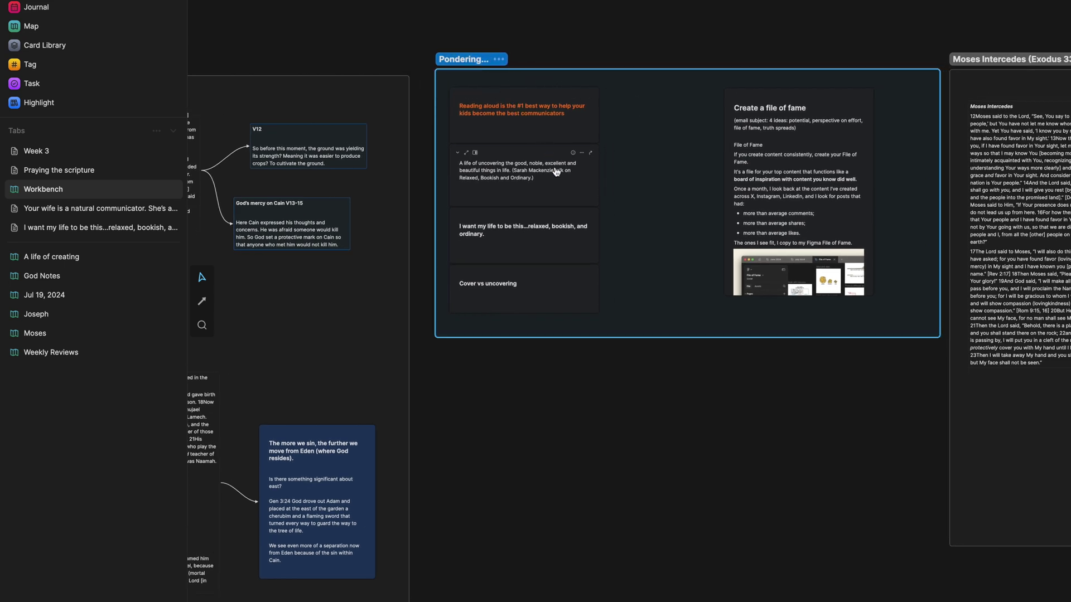
scroll(556, 171, "up", 3)
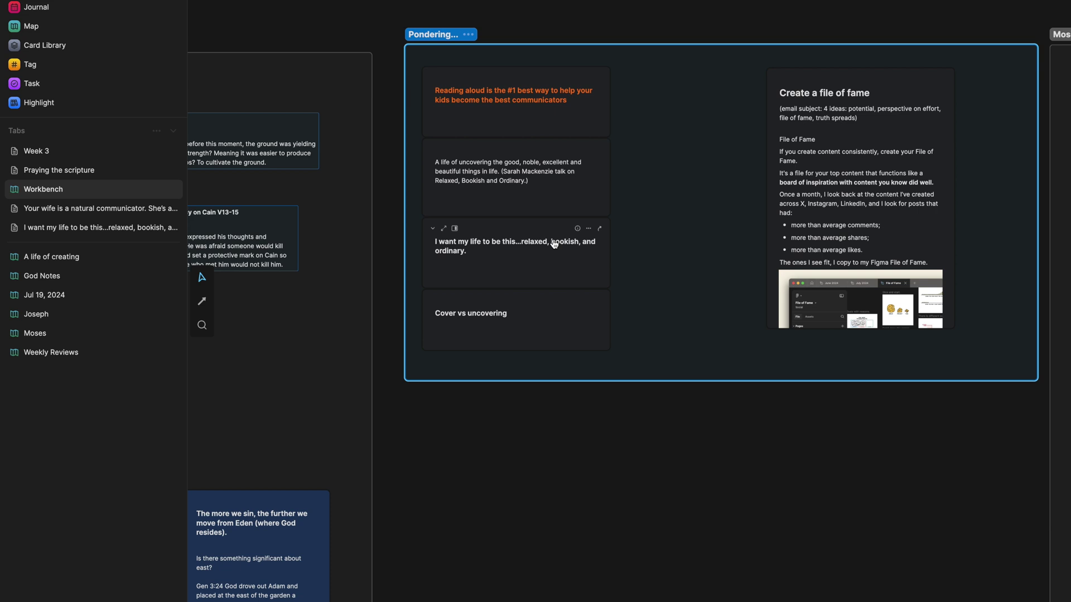
Bring the Genesis 4 card into view and select its heading text
scroll(554, 244, "down", 5)
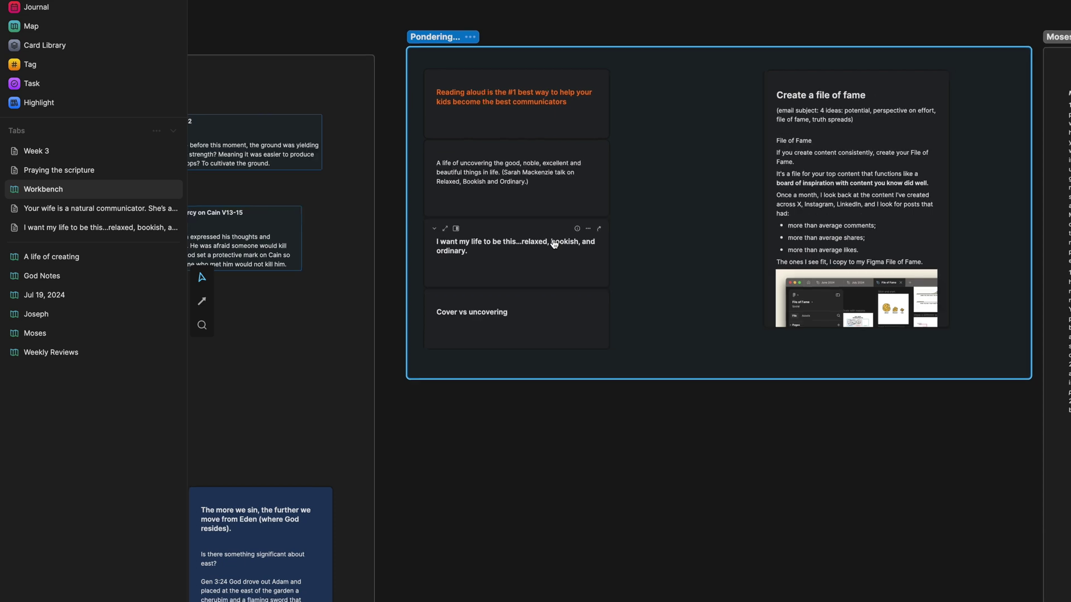
scroll(554, 244, "left", 10)
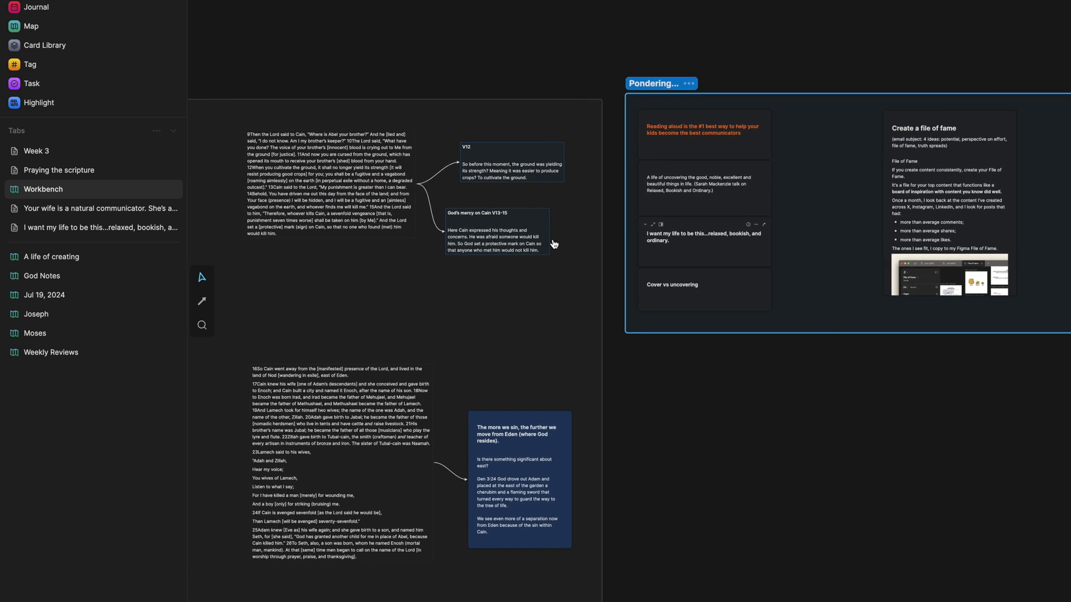
scroll(554, 243, "left", 4)
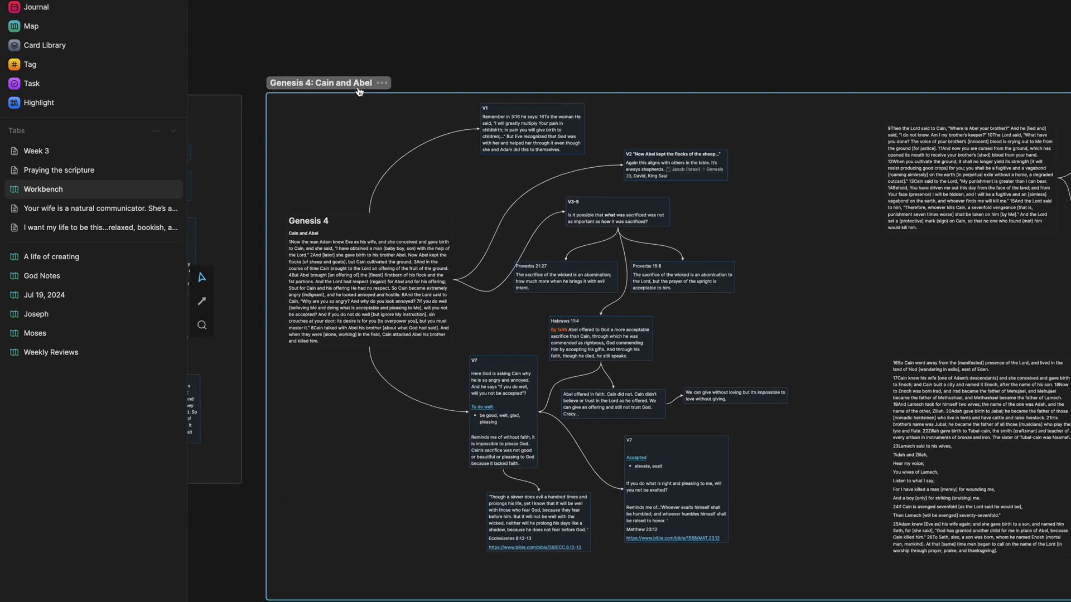
scroll(406, 159, "down", 1)
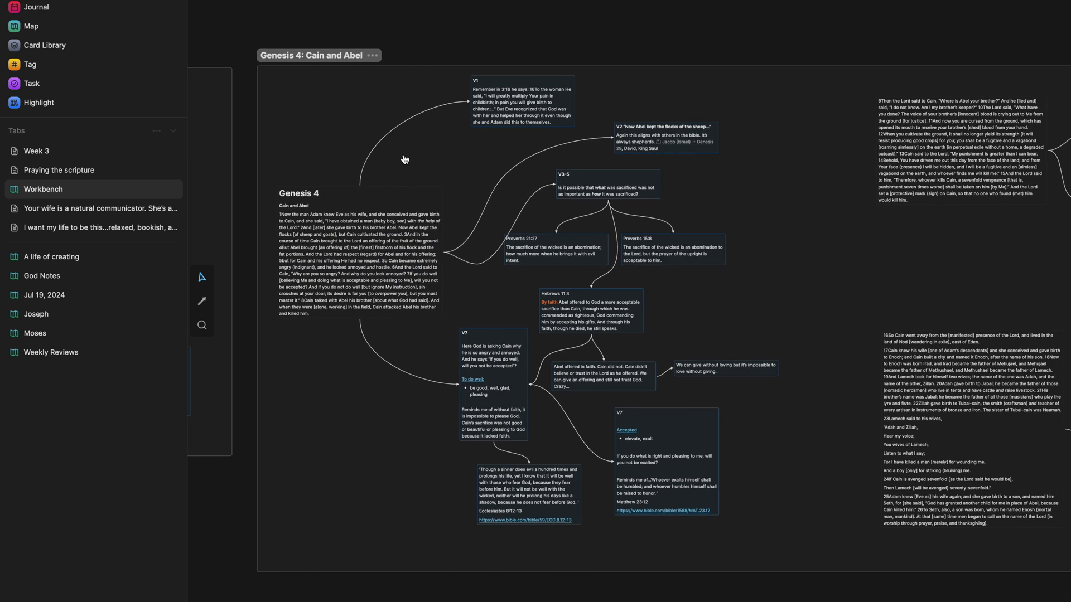
scroll(398, 184, "down", 1)
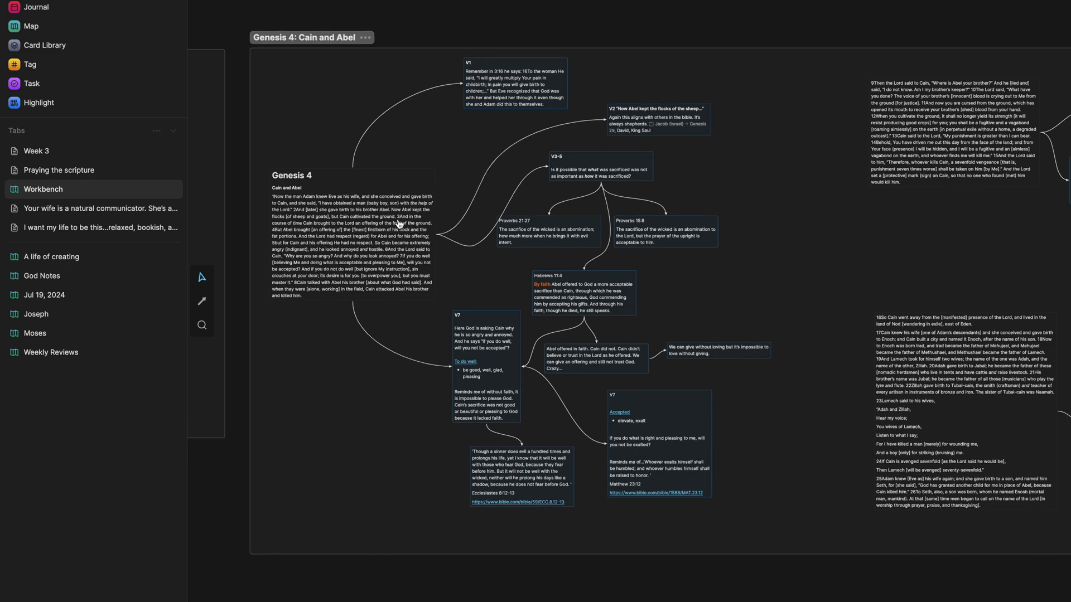
scroll(400, 214, "up", 5)
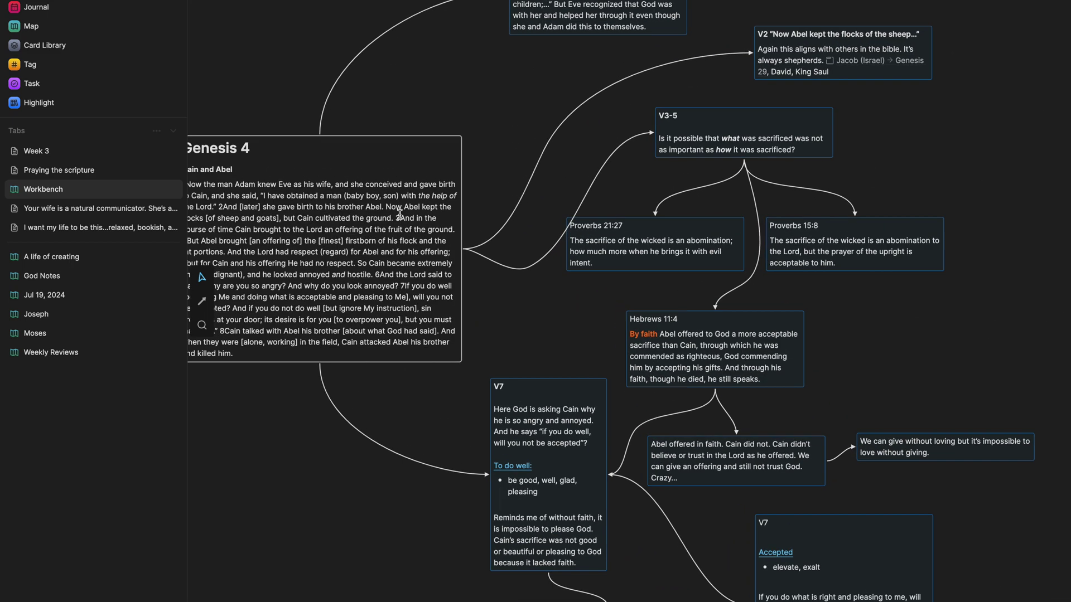
scroll(400, 215, "up", 1)
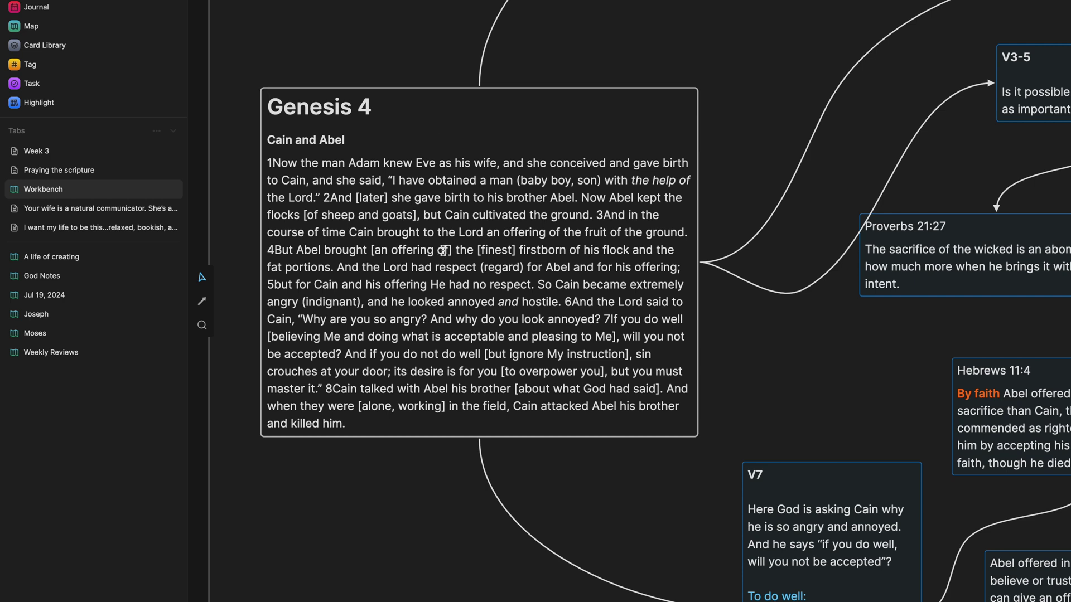
scroll(442, 249, "down", 1)
left_click_drag(375, 113, 274, 114)
Pan around the Genesis 4 Cain and Abel section and click empty canvas to exit editing
scroll(457, 192, "down", 5)
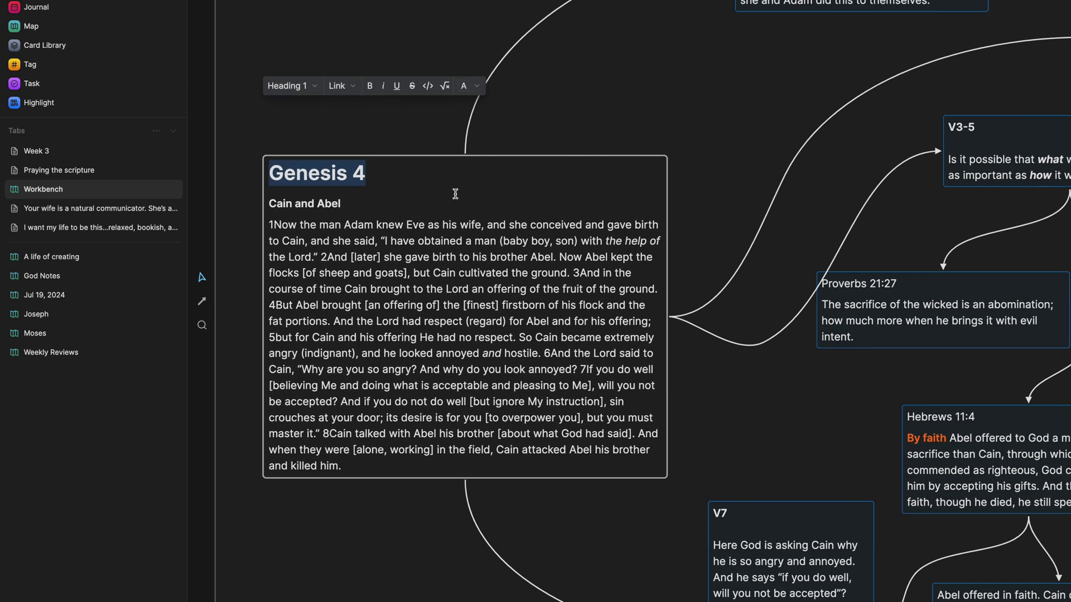
scroll(502, 201, "right", 4)
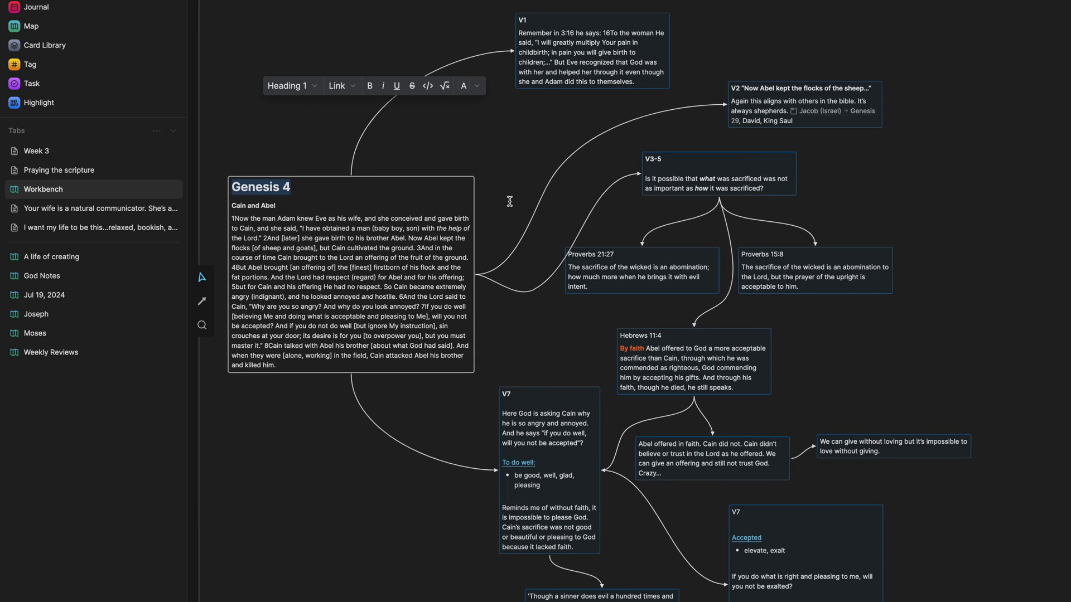
scroll(682, 246, "right", 4)
scroll(681, 246, "down", 2)
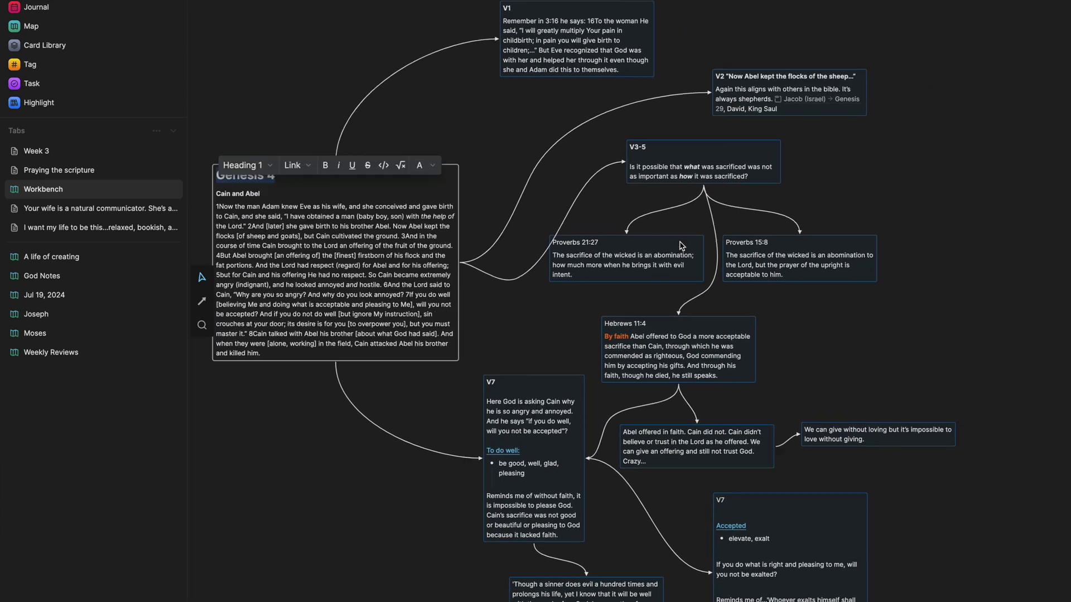
scroll(682, 246, "up", 2)
scroll(682, 246, "left", 1)
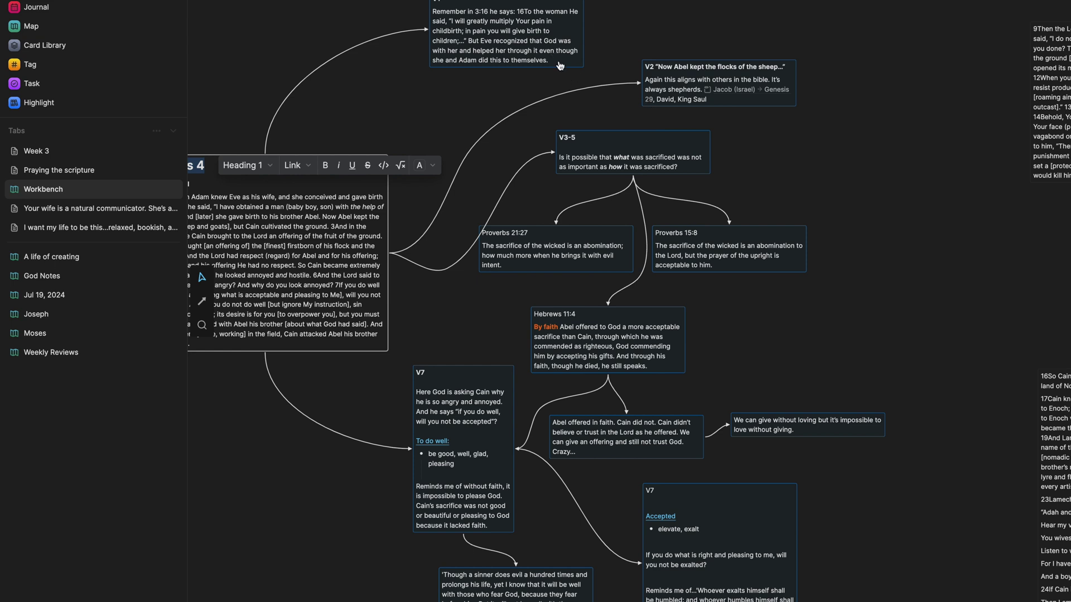
scroll(608, 188, "down", 2)
scroll(608, 189, "left", 1)
scroll(611, 239, "down", 1)
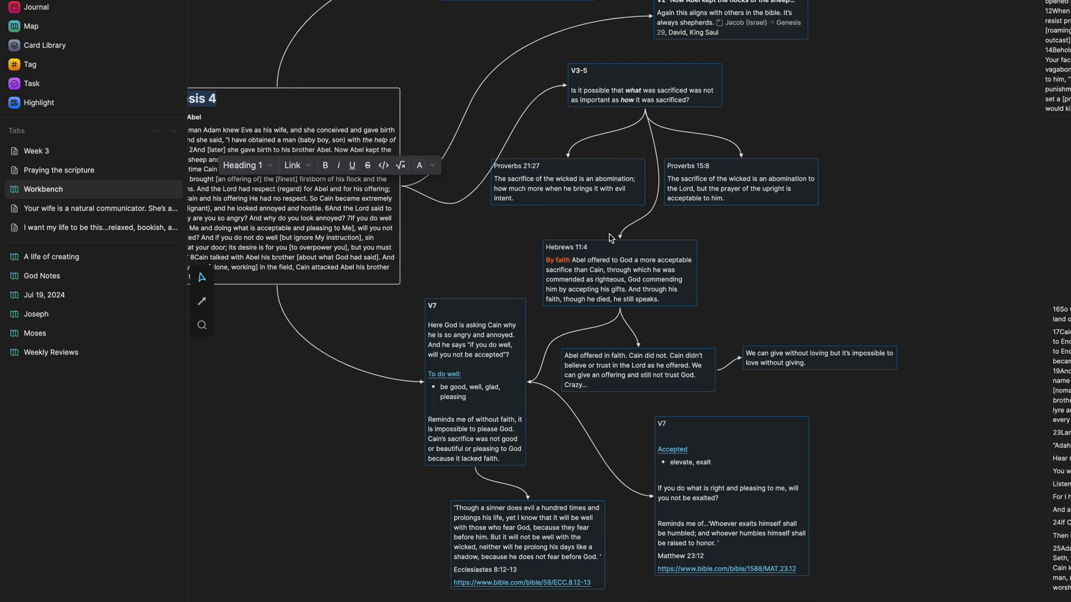
scroll(340, 206, "left", 9)
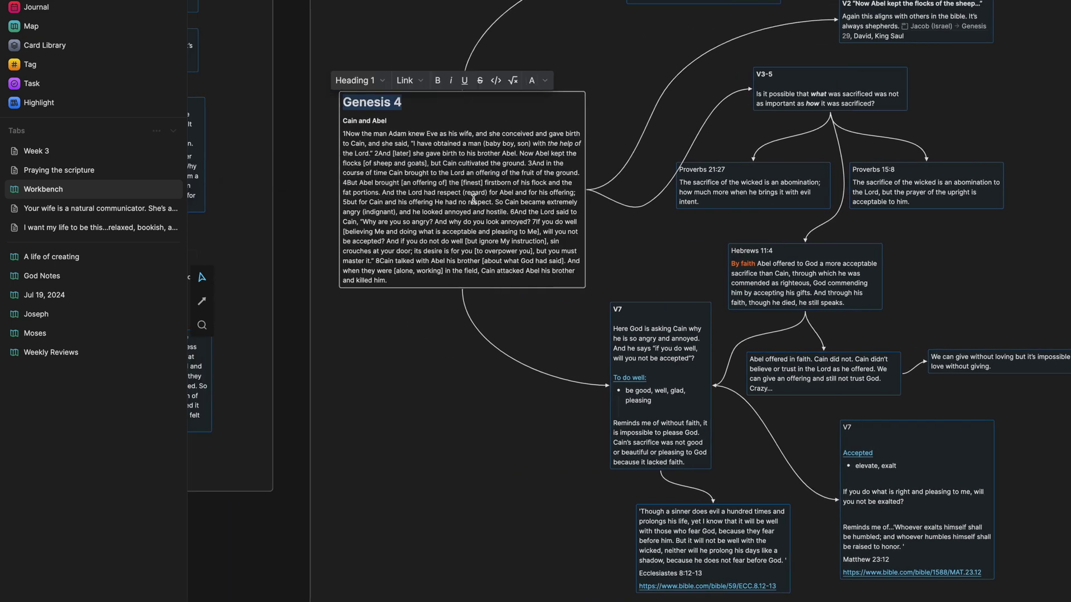
left_click(616, 269)
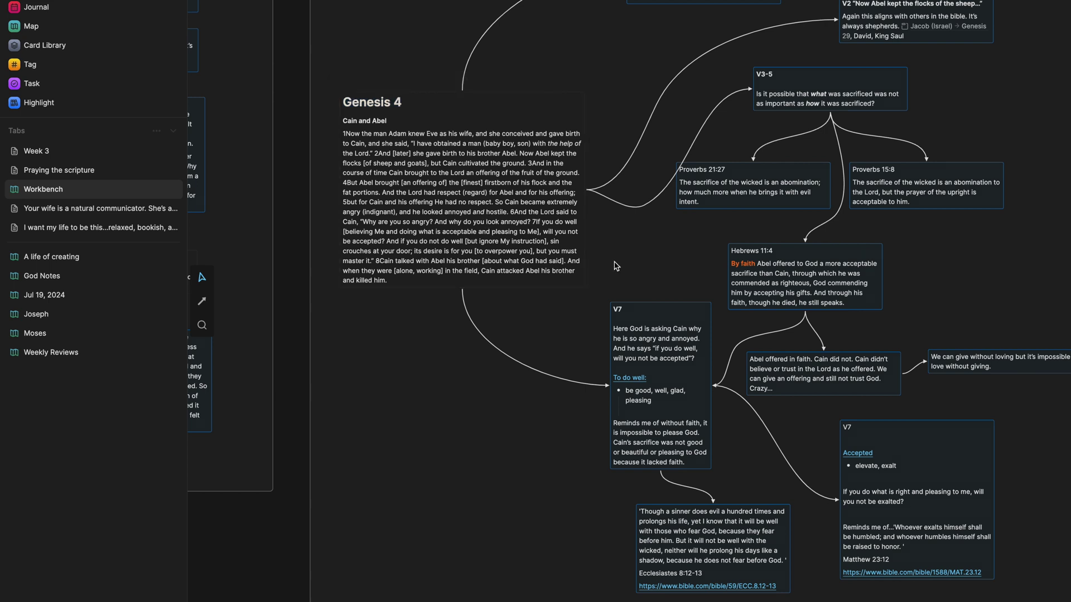
scroll(615, 266, "down", 3, "ctrl")
scroll(616, 266, "right", 8)
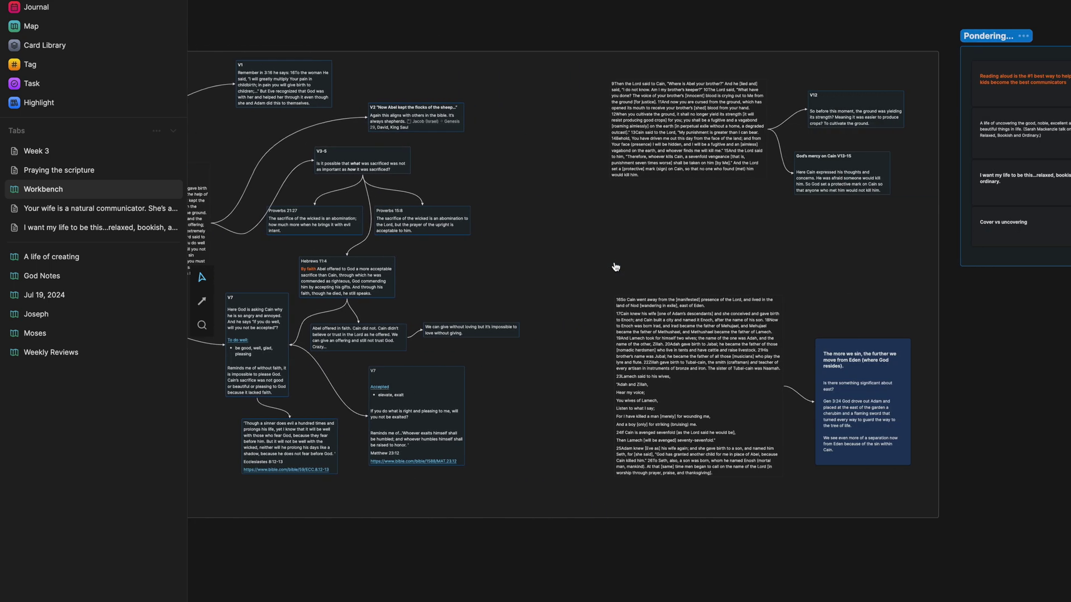
scroll(615, 266, "right", 1)
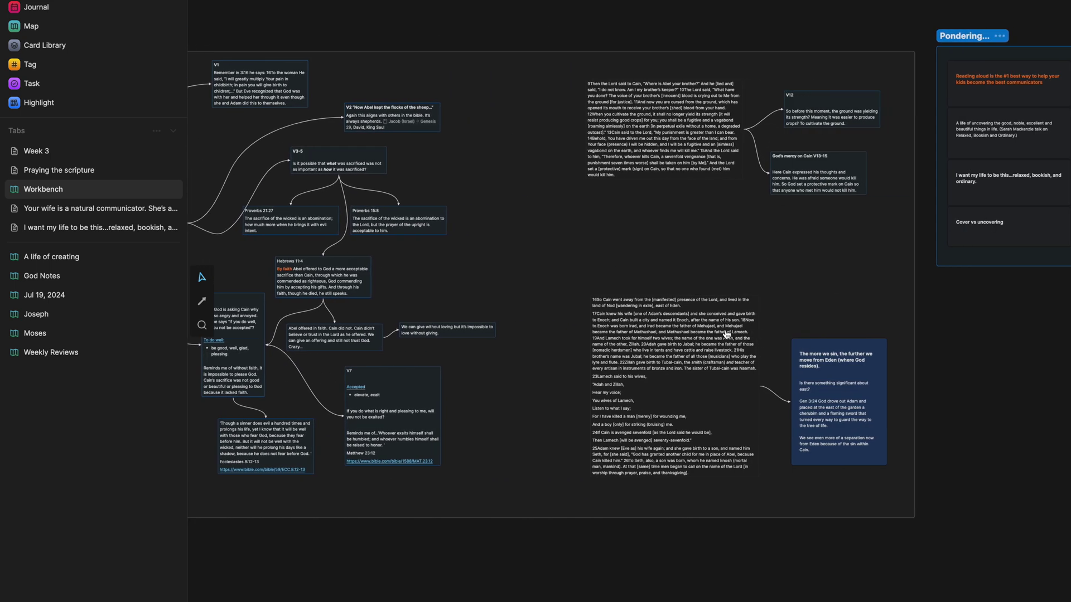
scroll(726, 334, "left", 10)
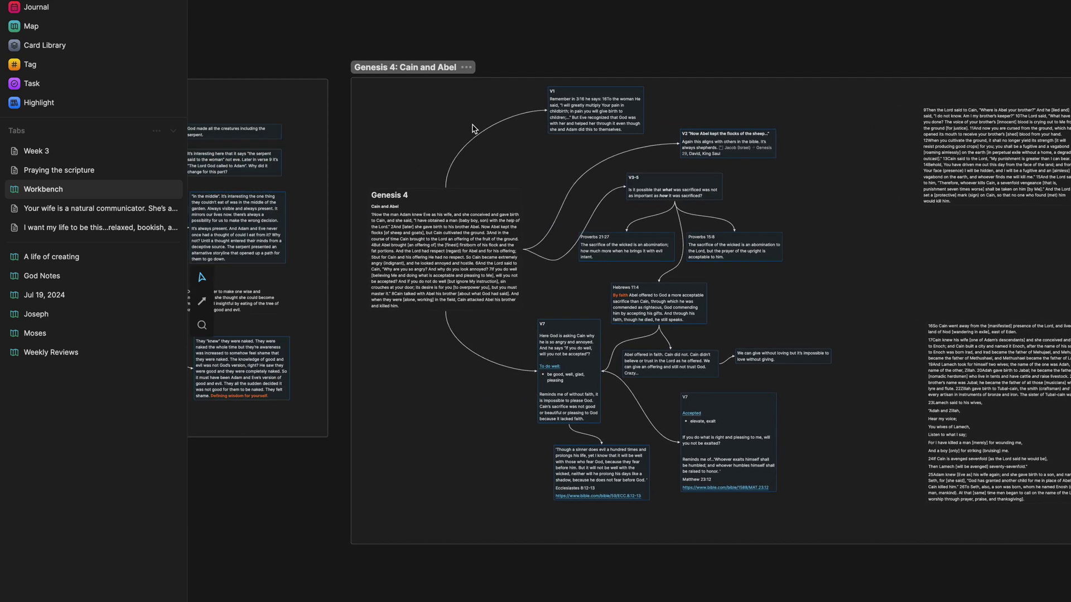
scroll(375, 85, "up", 5, "ctrl")
left_click(359, 61)
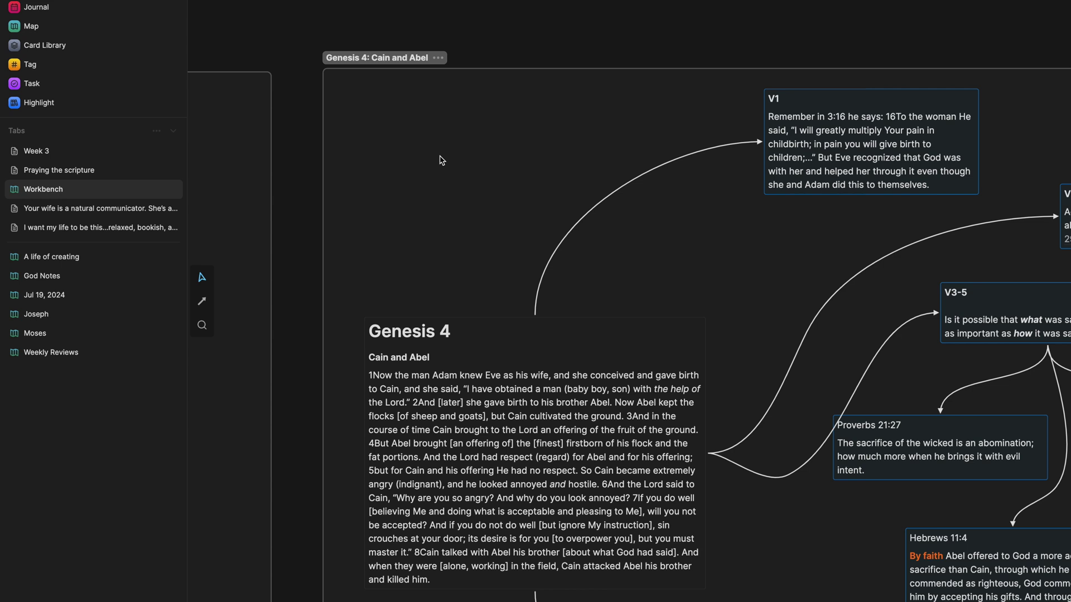
scroll(440, 160, "down", 5, "ctrl")
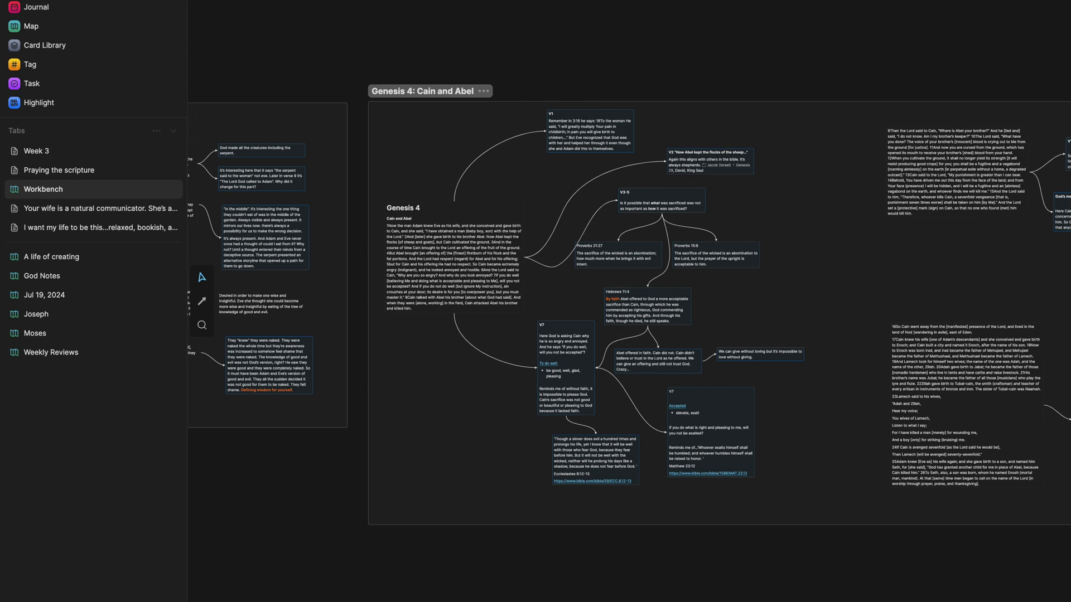
From the Map of whiteboards, scroll down to the Meaningful Moments card and open it
left_click(31, 27)
scroll(535, 251, "down", 5)
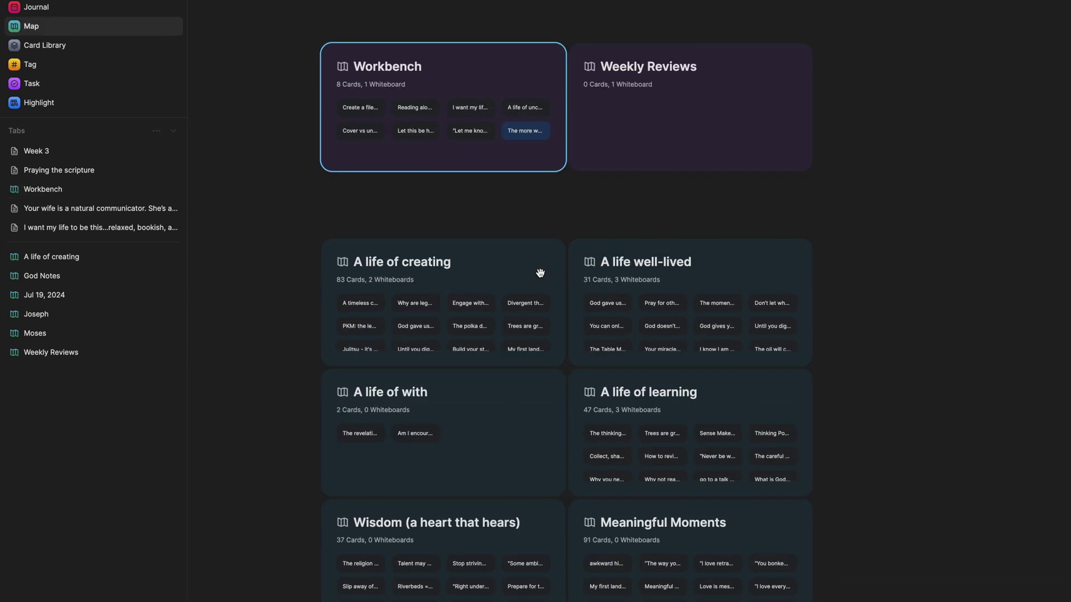
scroll(540, 278, "down", 3)
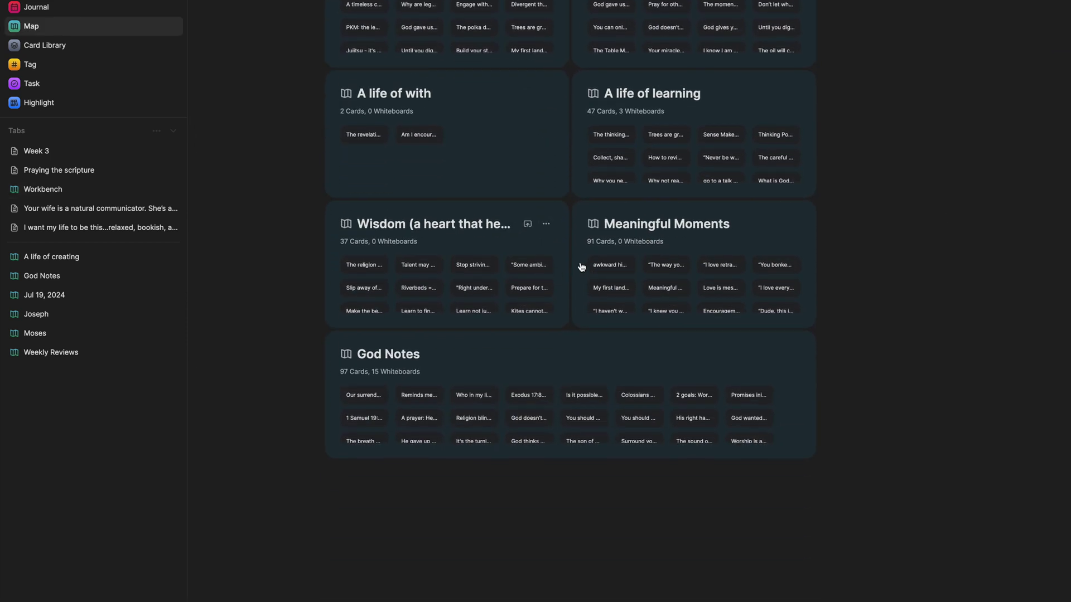
left_click(649, 233)
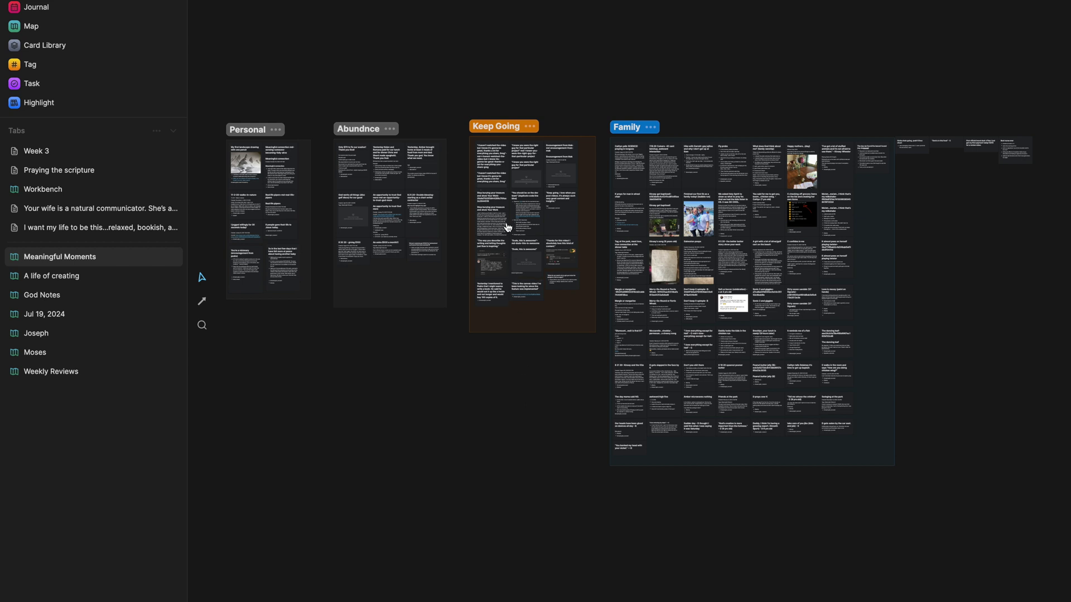
scroll(341, 155, "left", 2)
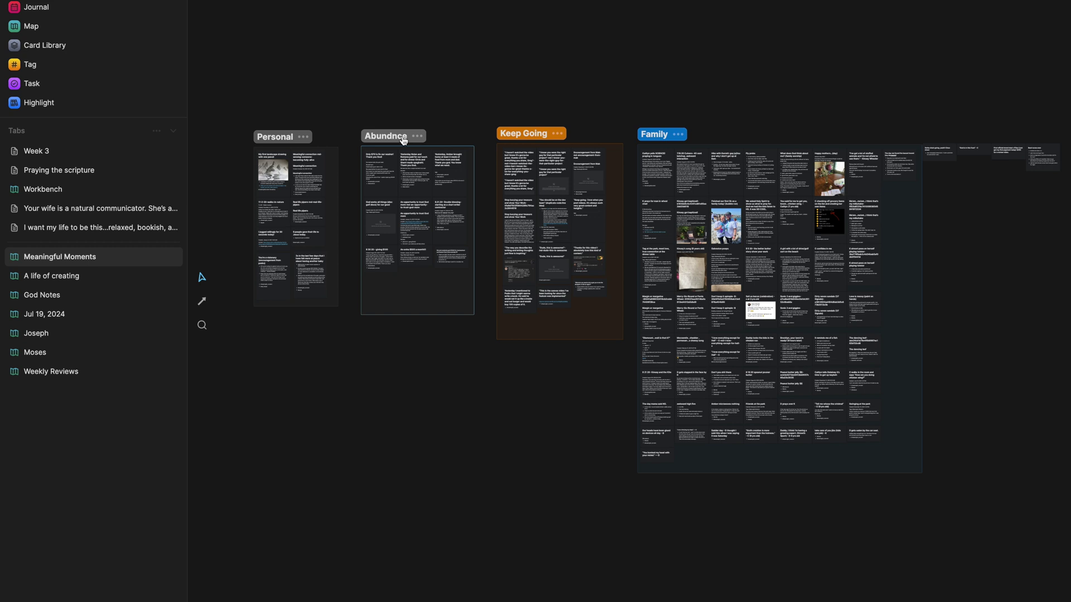
left_click(525, 132)
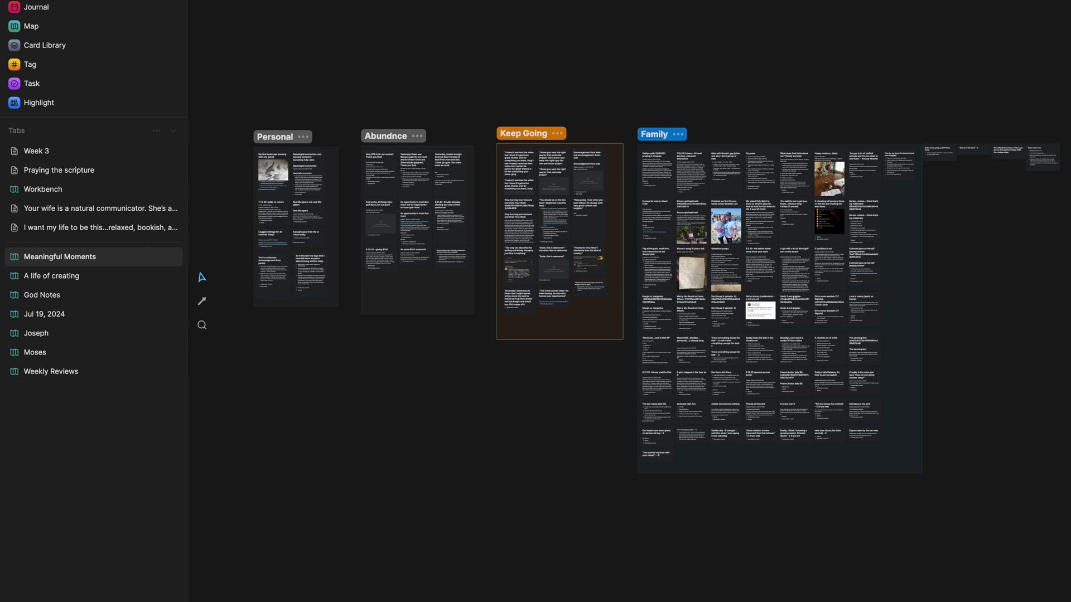
left_click(31, 26)
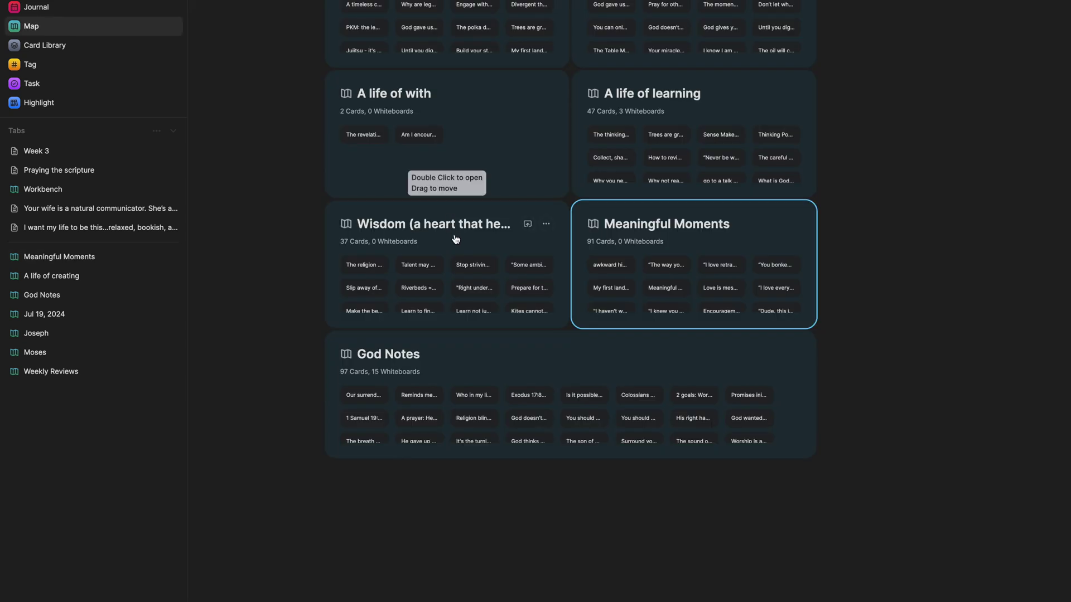
Drill into the Weekly Reviews whiteboard, then its 2024 sub-whiteboard of weekly review cards
scroll(454, 235, "up", 6)
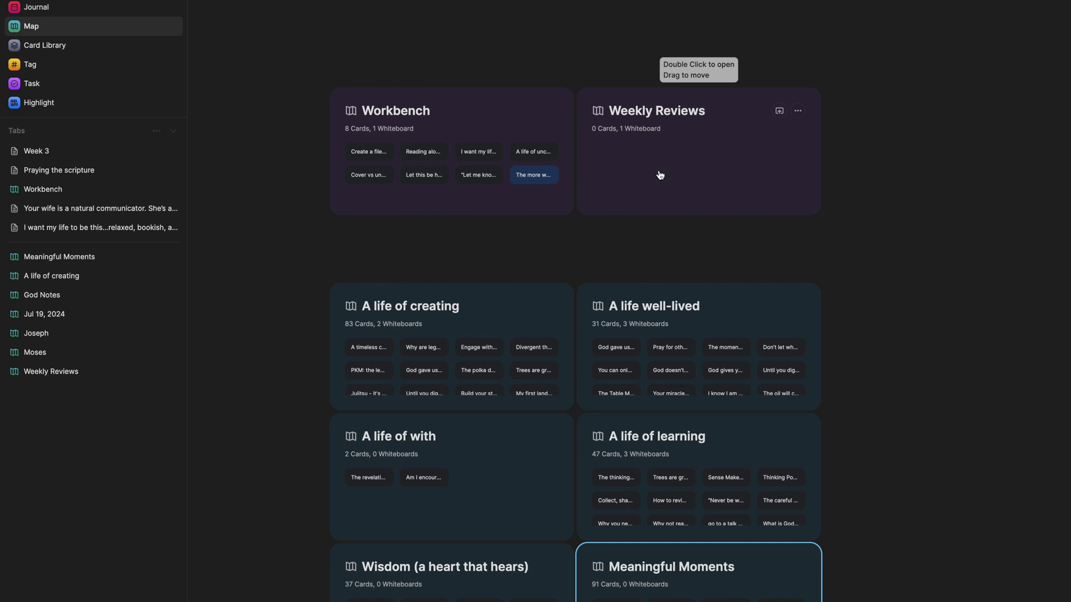
double_click(660, 175)
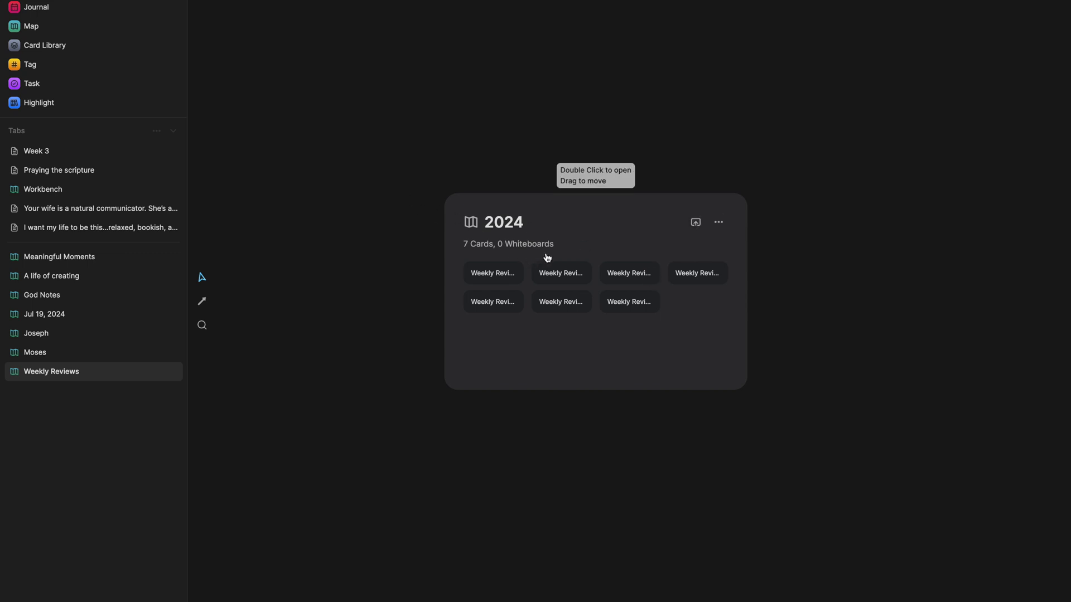
double_click(552, 220)
scroll(587, 290, "up", 3)
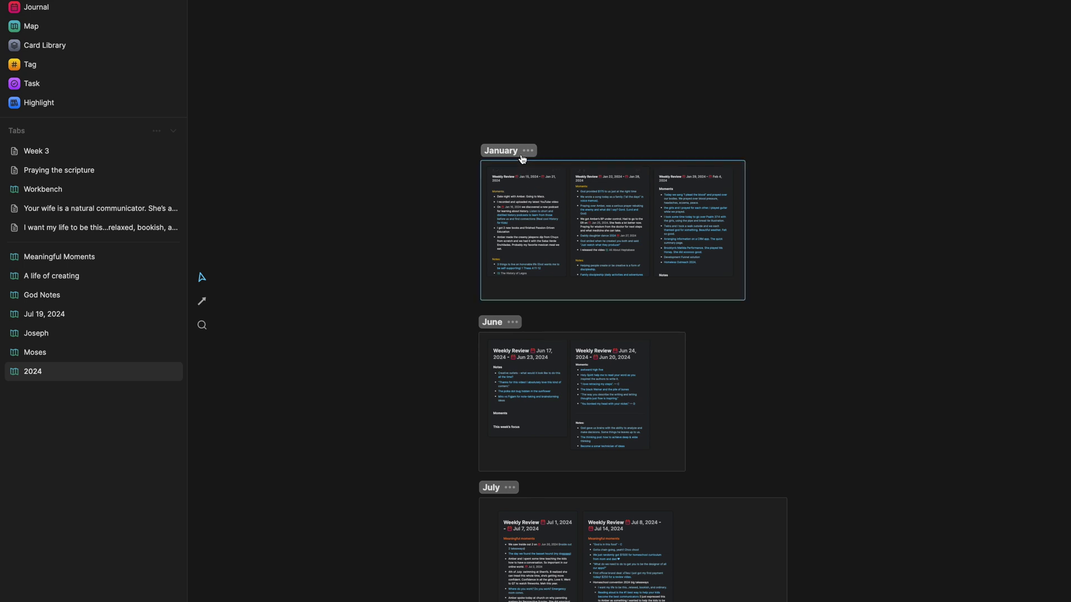
Browse the January, June and July weekly review cards, then go back to the whiteboard Map
scroll(549, 208, "down", 2)
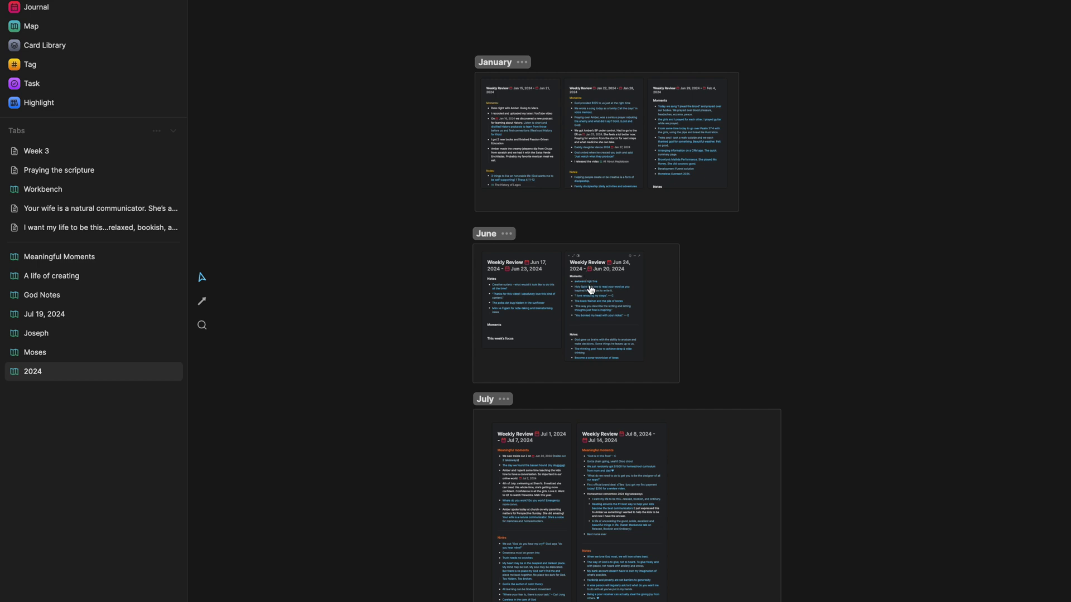
scroll(591, 291, "down", 1)
scroll(591, 291, "down", 1)
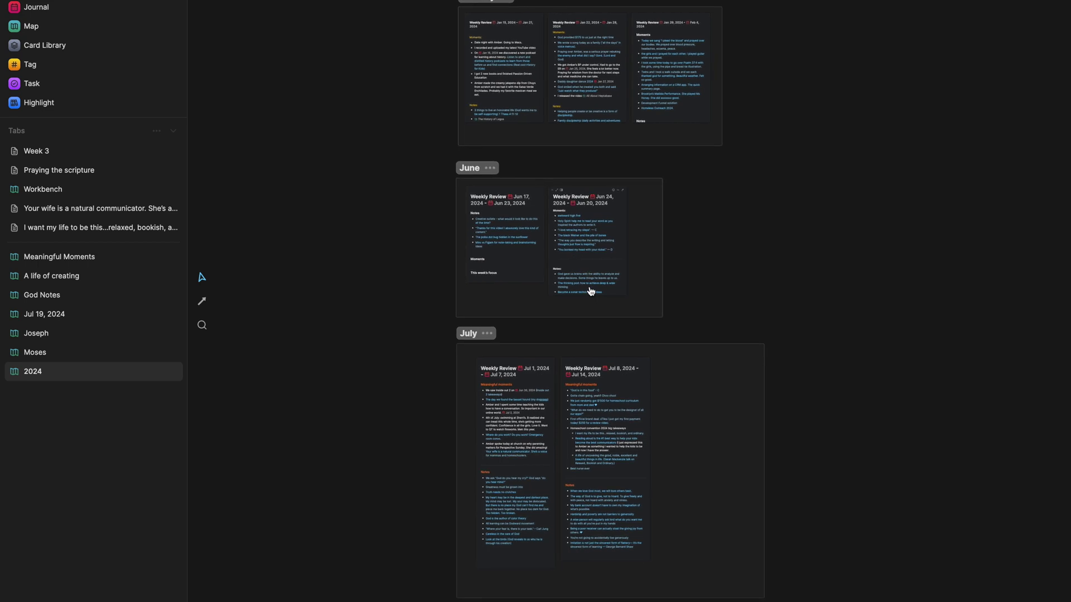
scroll(591, 292, "down", 3)
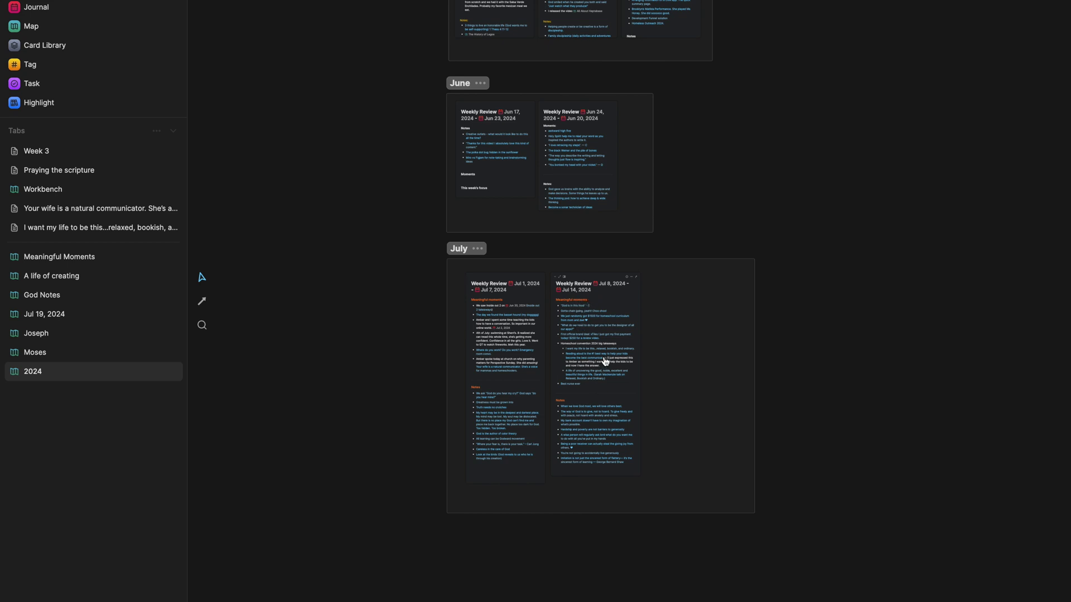
scroll(605, 362, "up", 5)
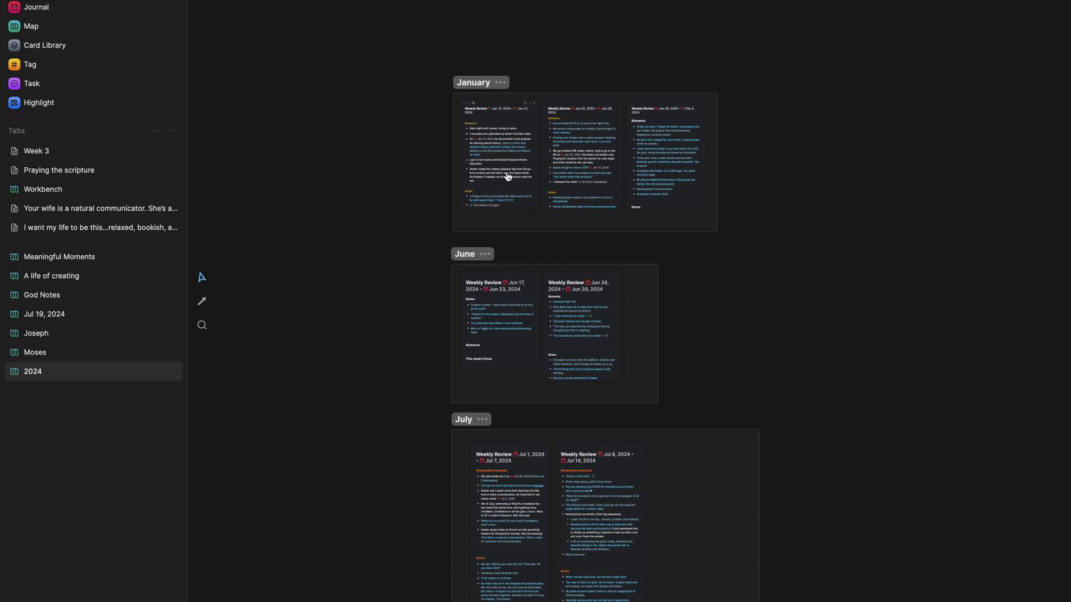
scroll(481, 161, "down", 1)
scroll(483, 160, "down", 3)
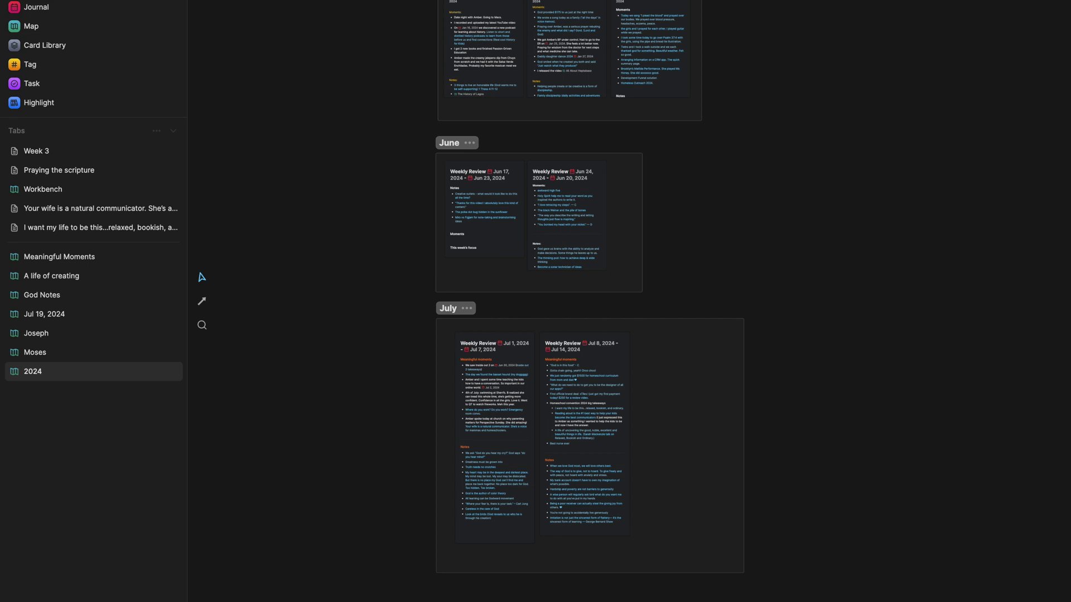
left_click(31, 25)
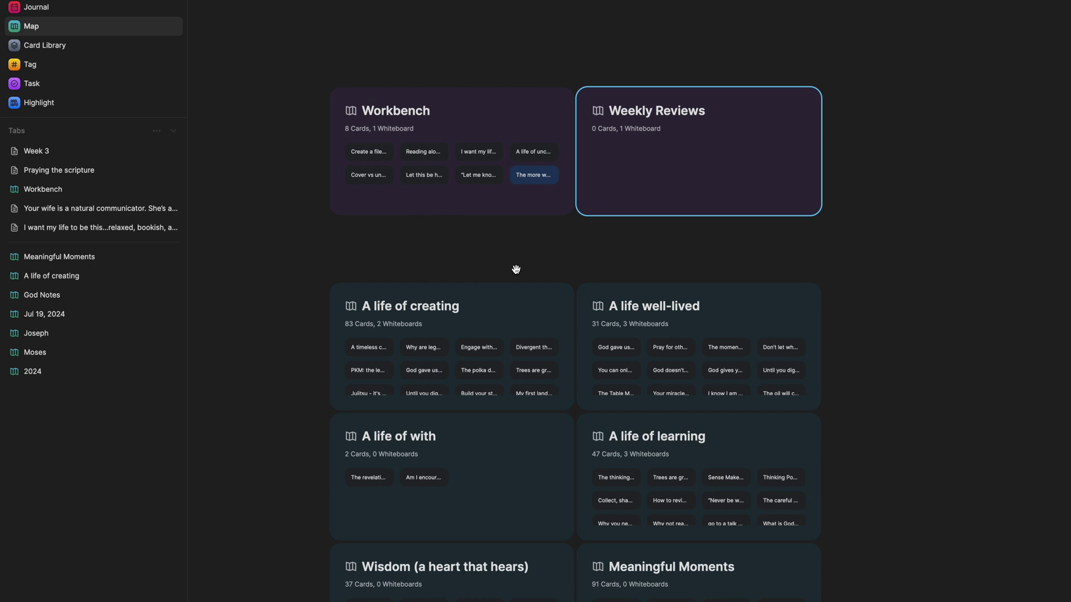
scroll(516, 269, "down", 2)
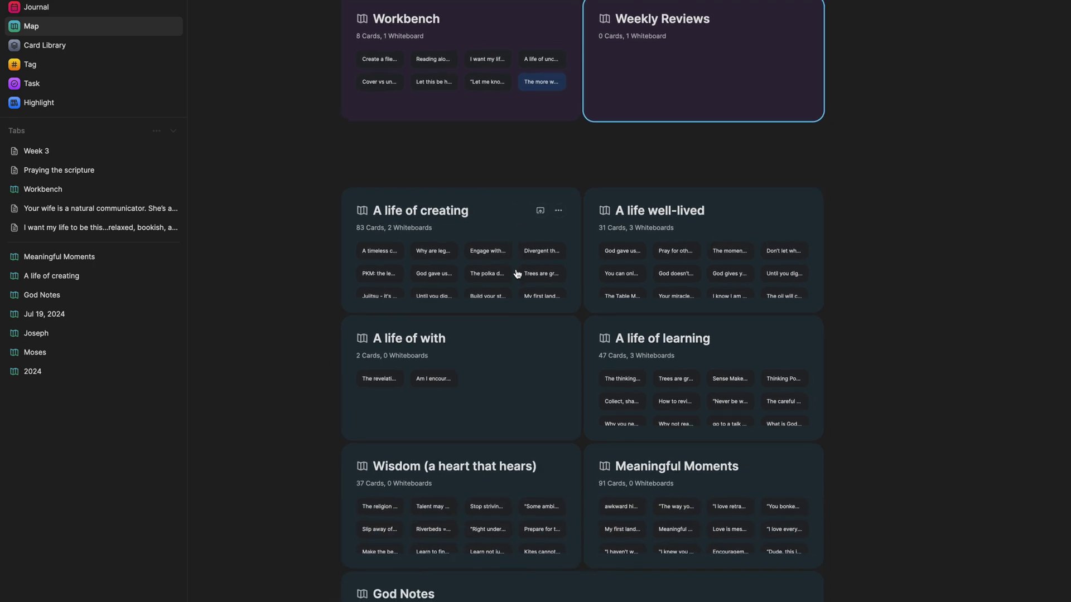
scroll(518, 274, "down", 3)
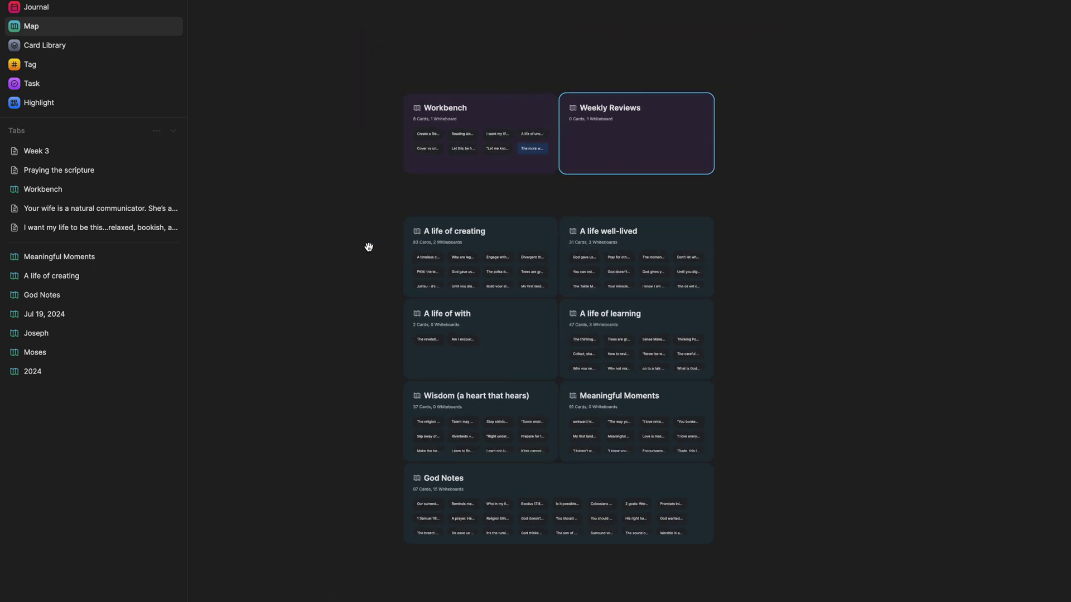